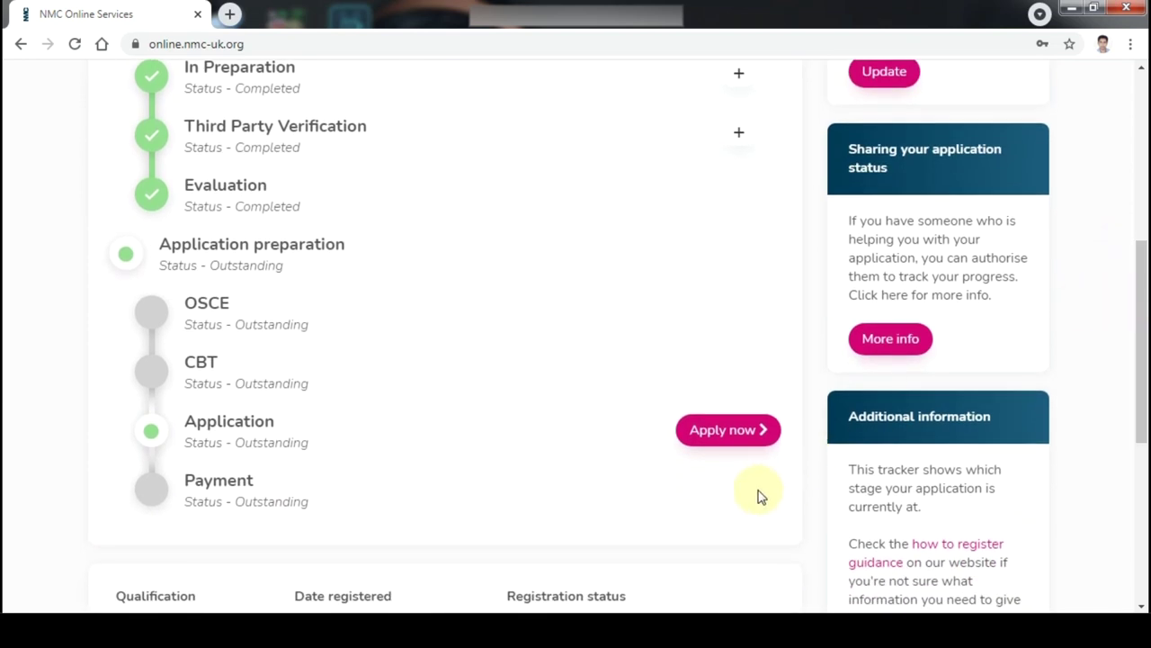
- Start the outstanding application, confirm understanding of the information and evidence the NMC needs, and continue to the Health section
click(736, 441)
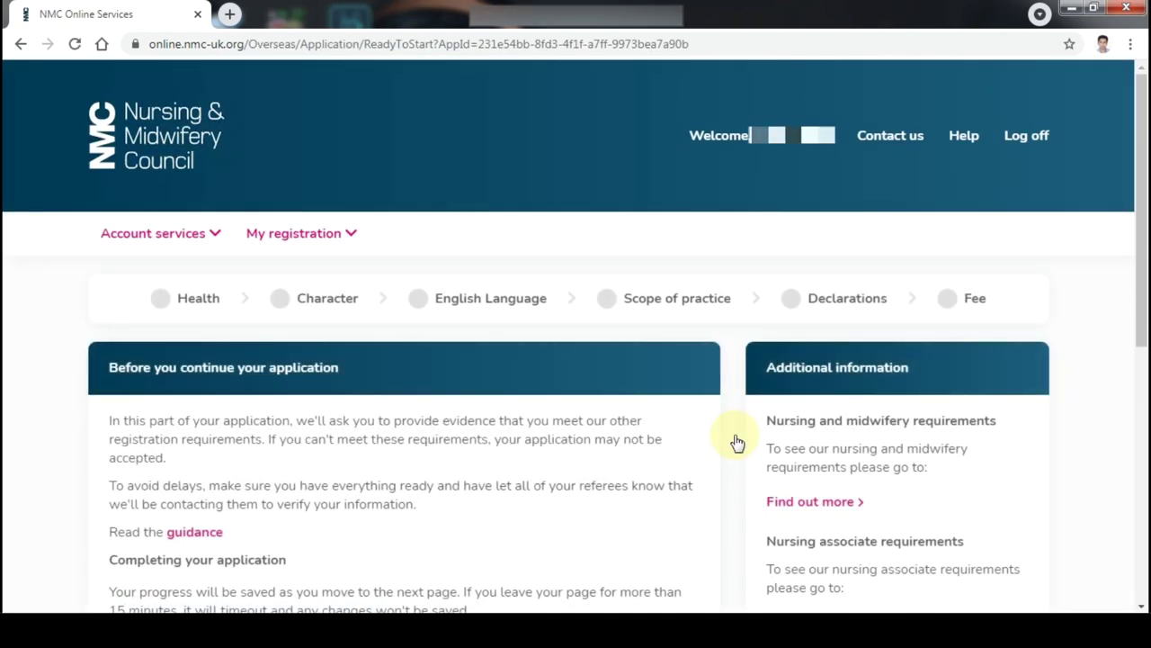
drag(1143, 251, 1143, 331)
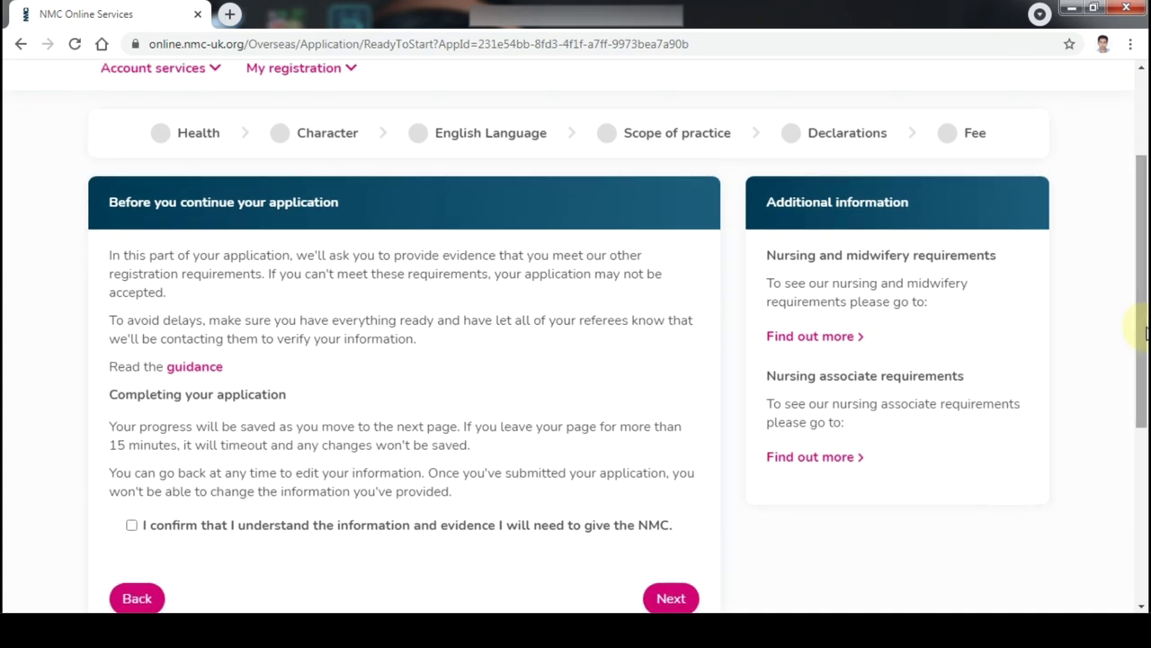
scroll(1144, 332, down, 2)
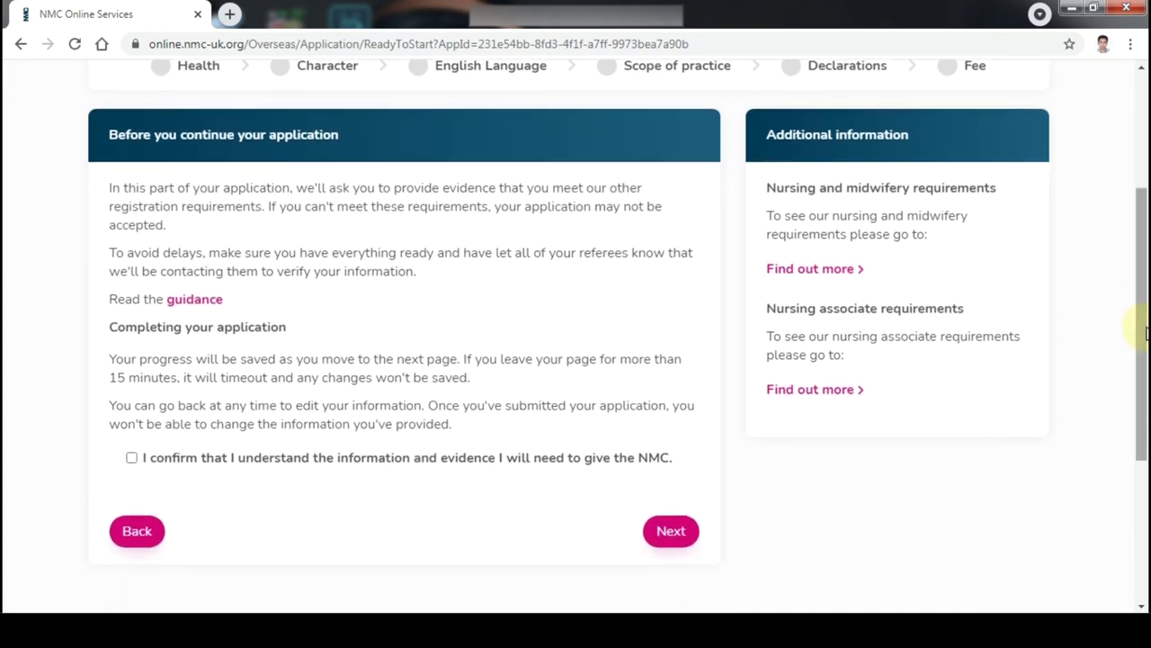
scroll(1144, 331, up, 1)
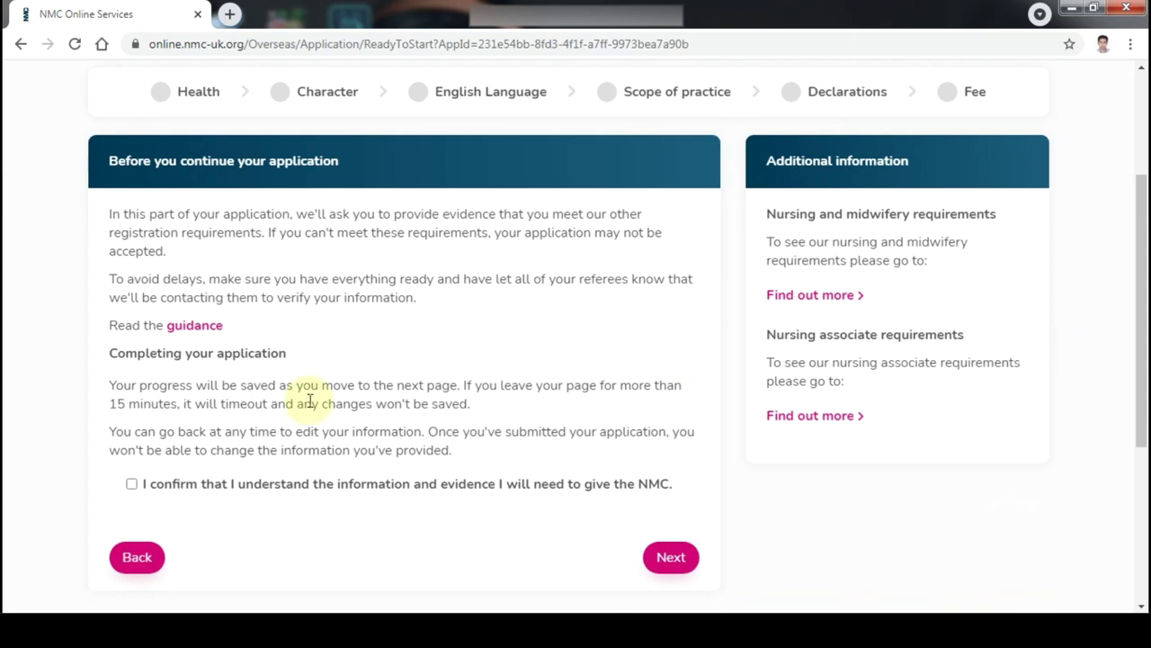
click(131, 484)
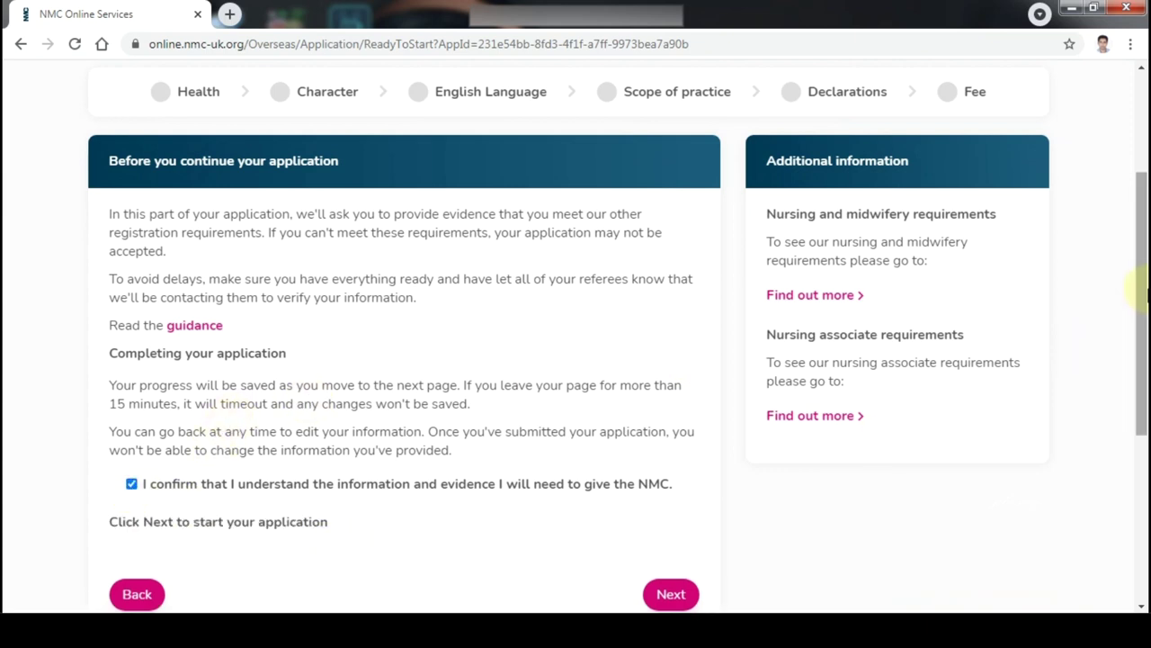
drag(1143, 288, 1142, 299)
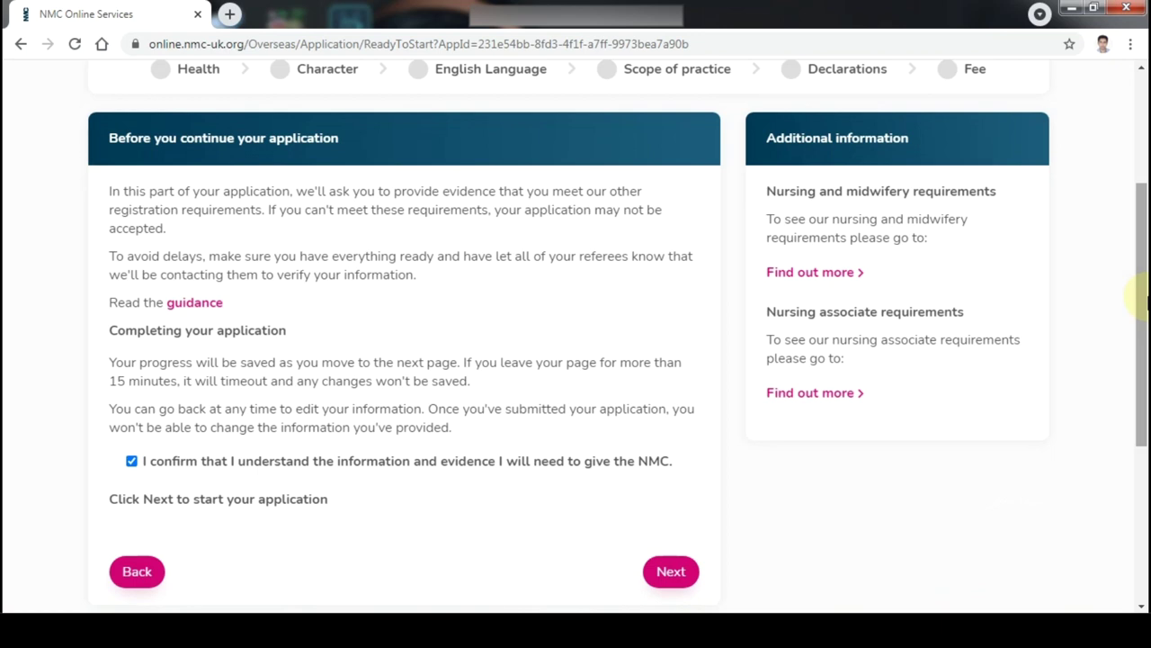
click(676, 571)
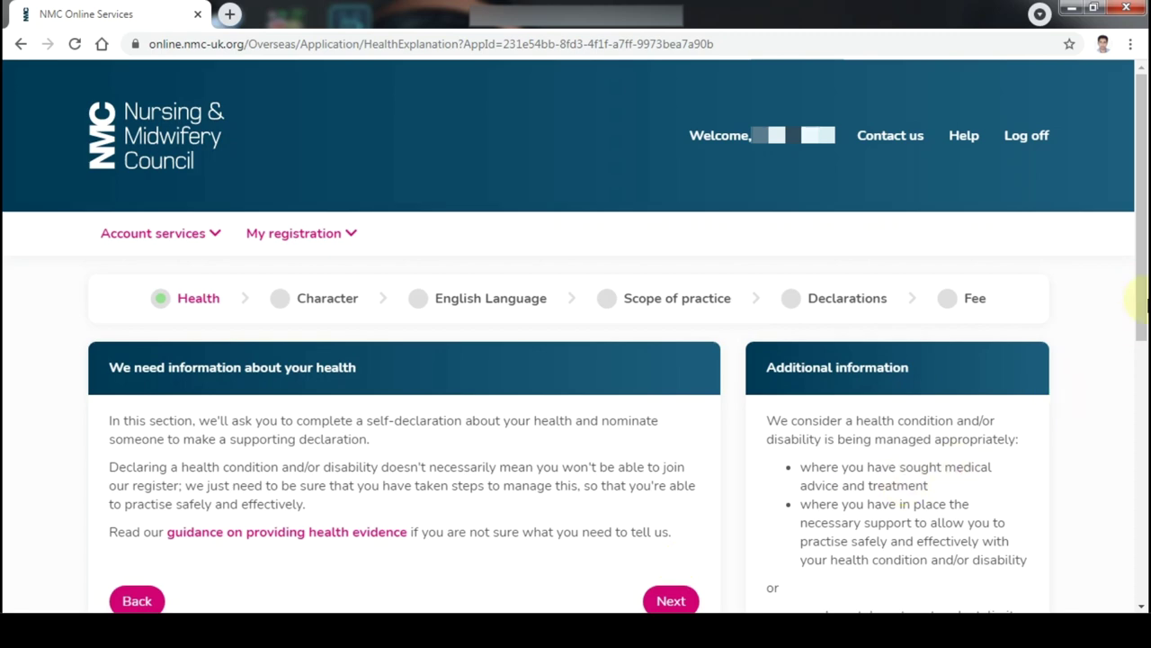
- Declare no health condition or disability affecting practice, choose "My registered medical practitioner" for the supporting declaration, and continue
drag(1145, 288, 1143, 411)
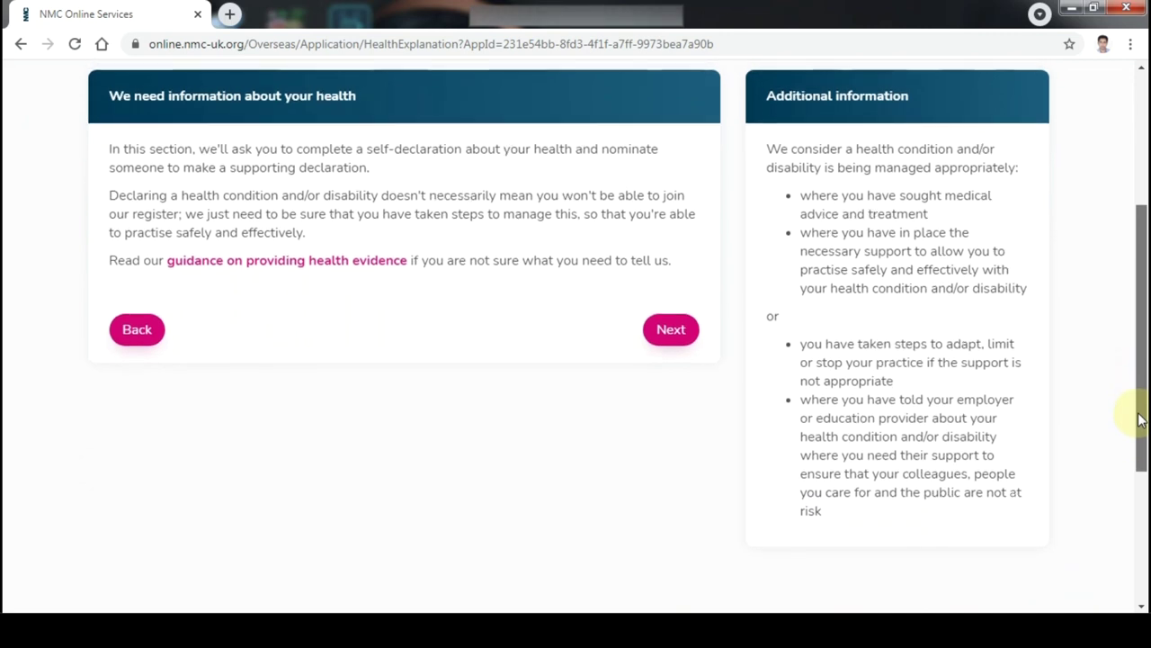
click(673, 333)
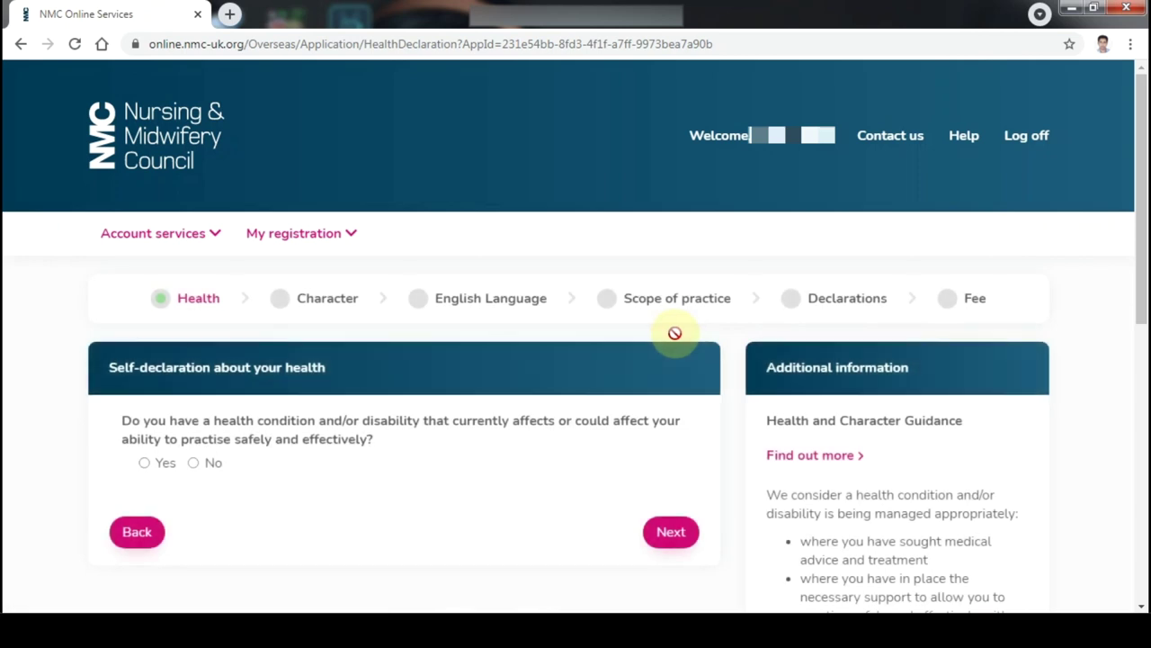
drag(1140, 241, 1140, 307)
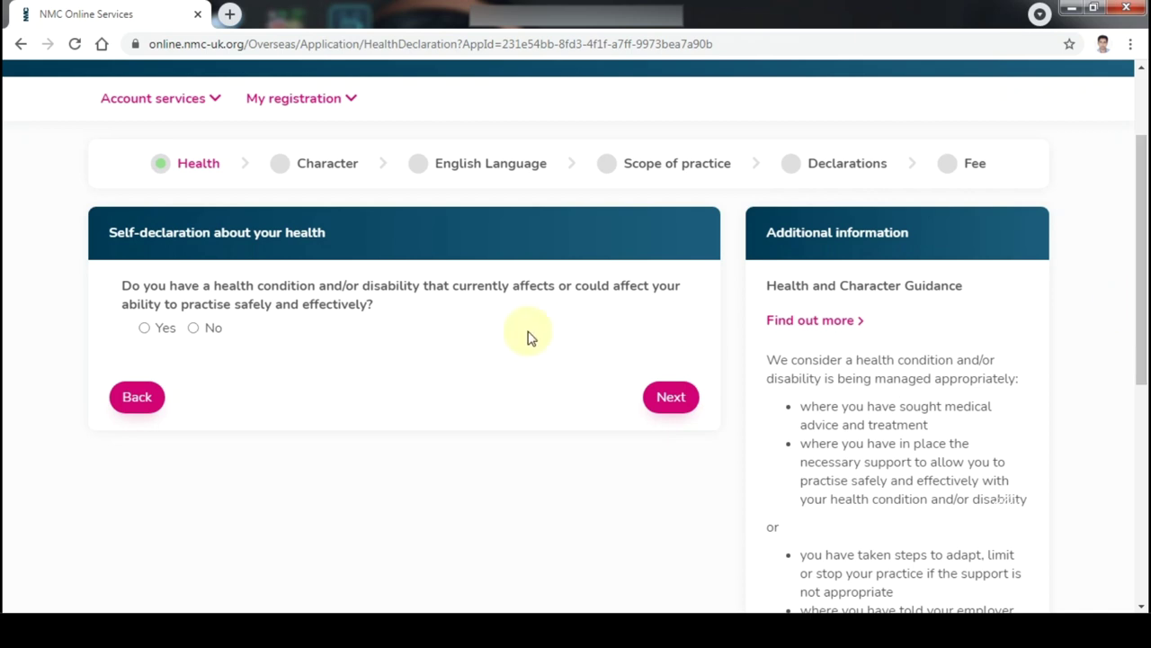
scroll(528, 337, down, 1)
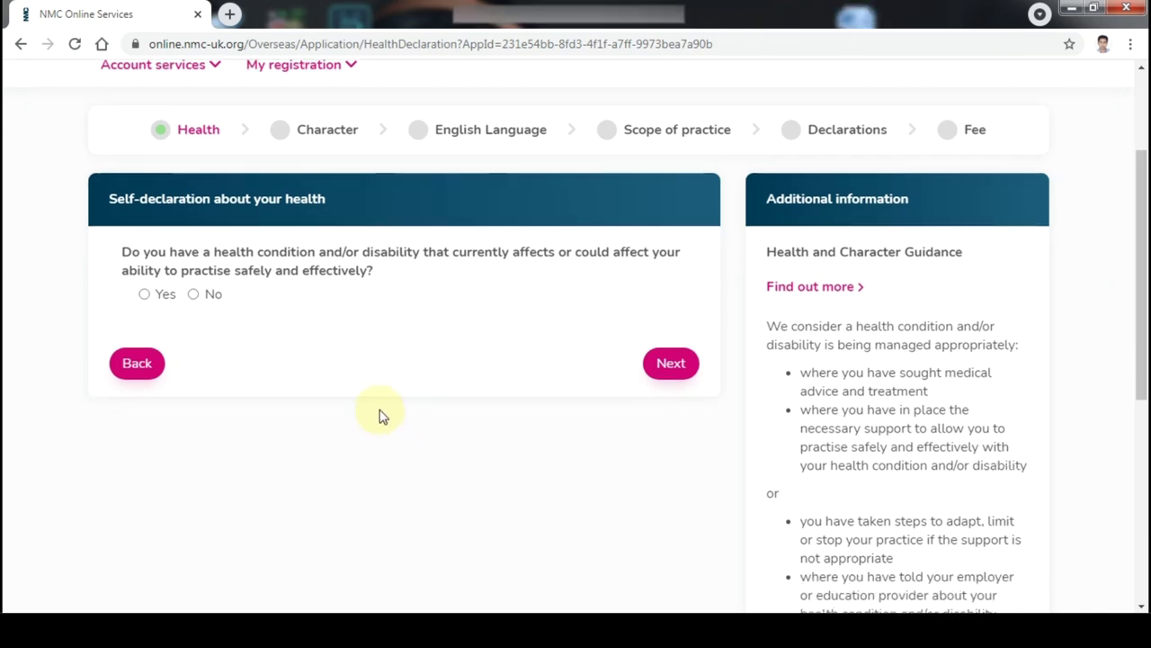
click(195, 294)
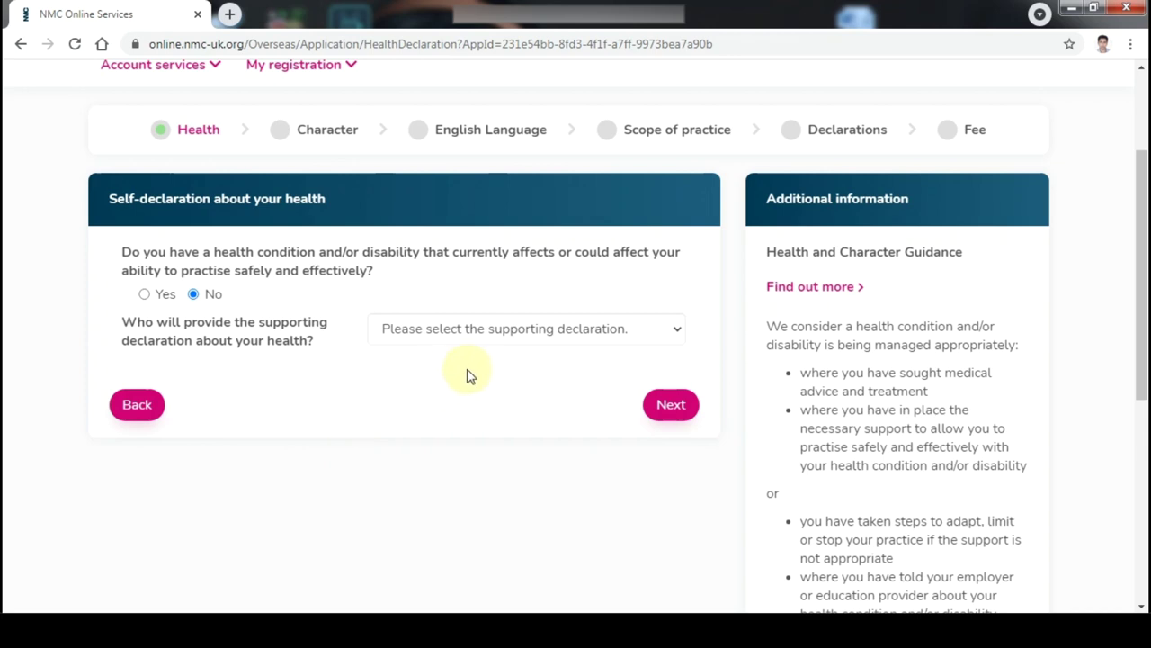
click(557, 341)
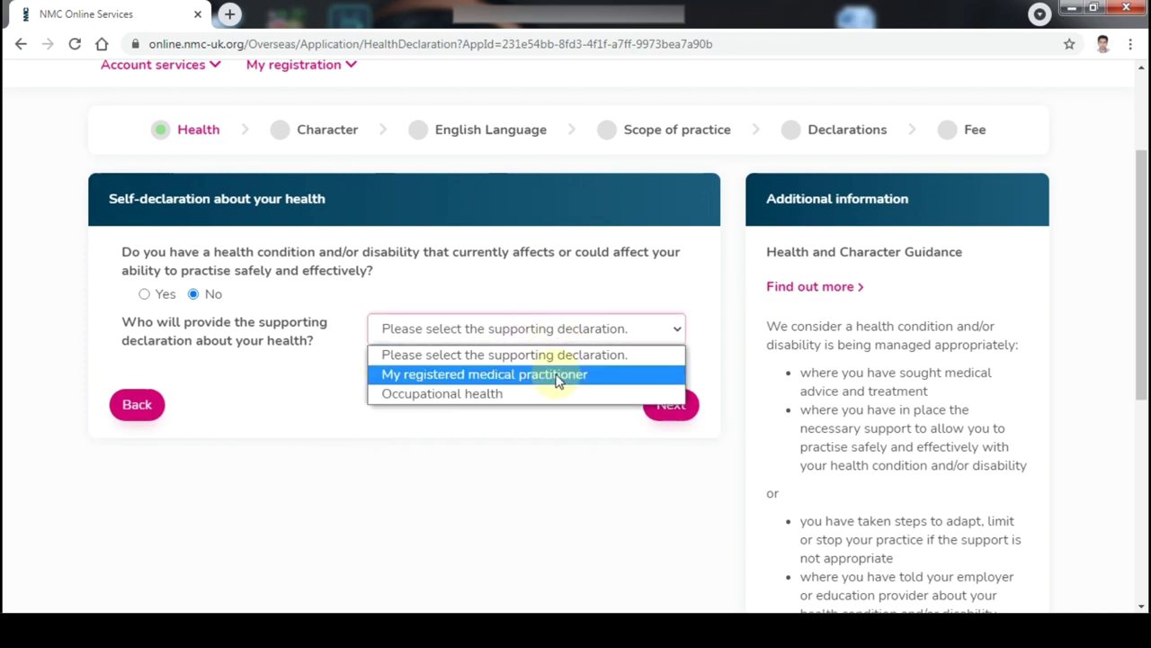
click(572, 375)
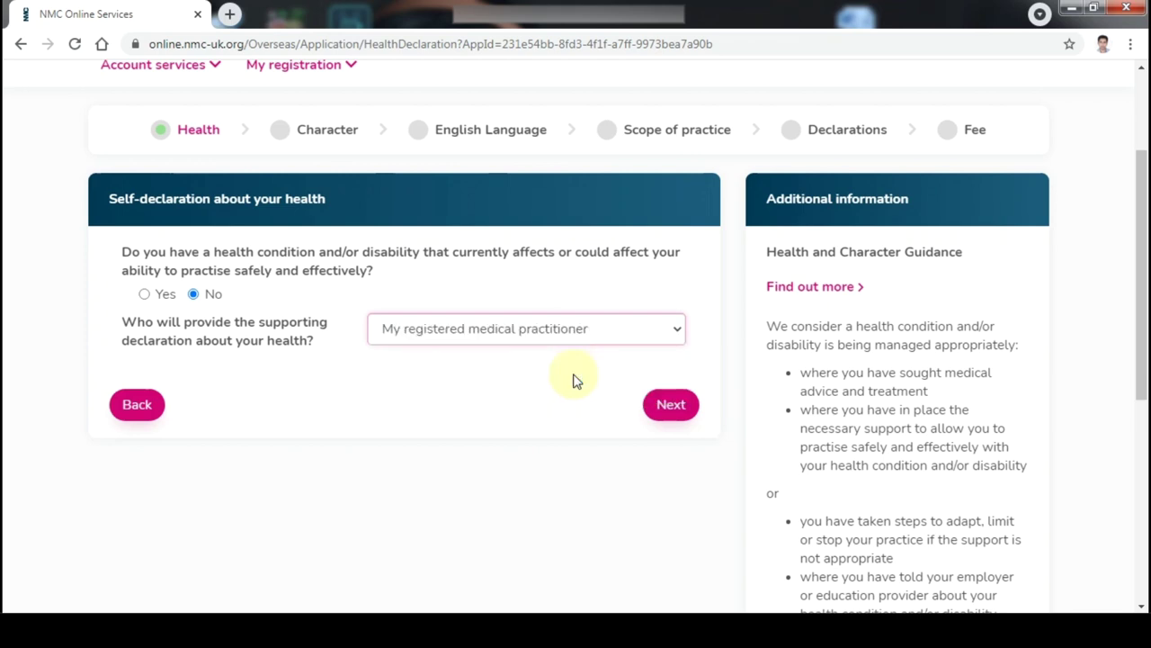
click(681, 407)
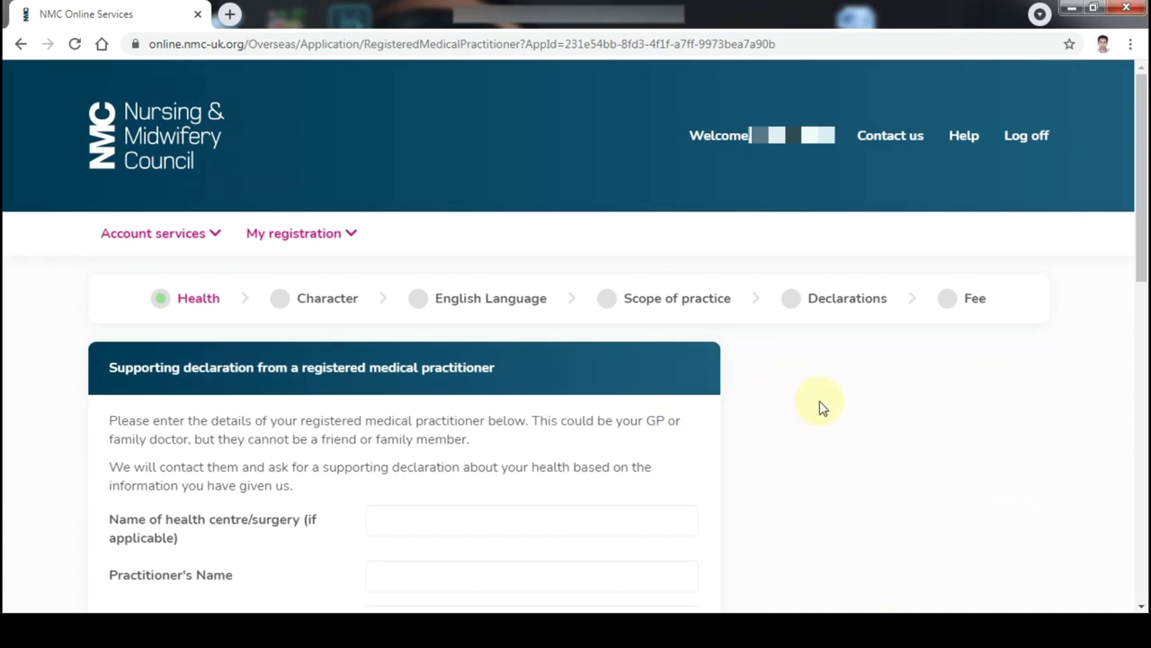
- Fill in the registered medical practitioner's contact details, address and the name they know the applicant by, and submit the page
scroll(818, 407, down, 2)
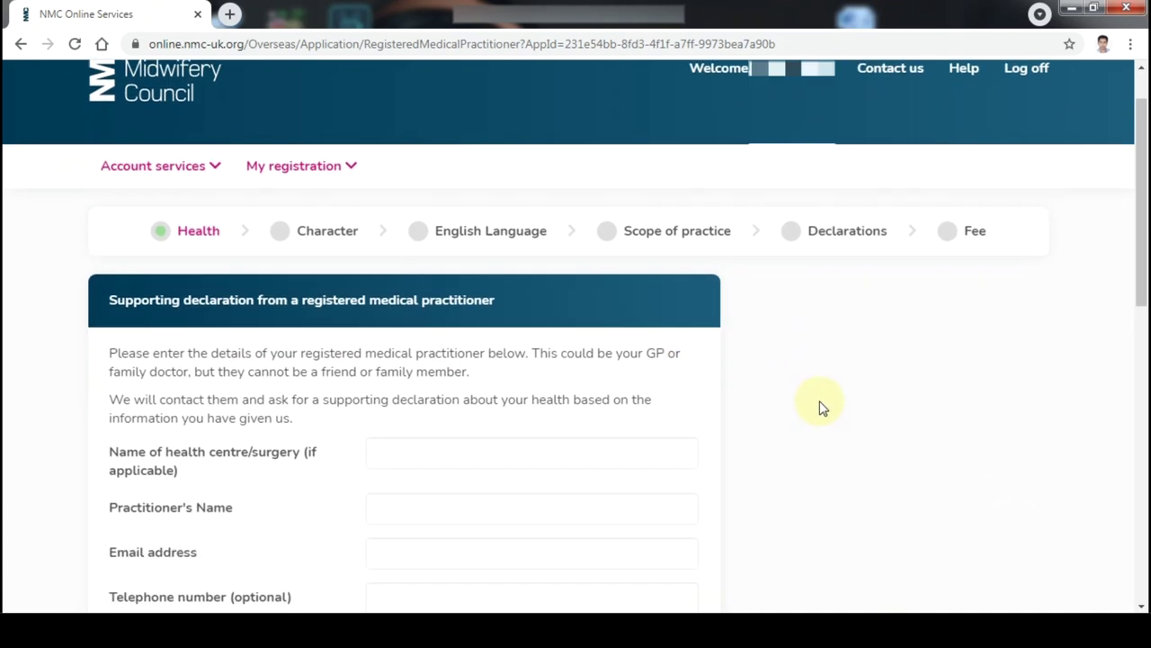
scroll(819, 408, down, 1)
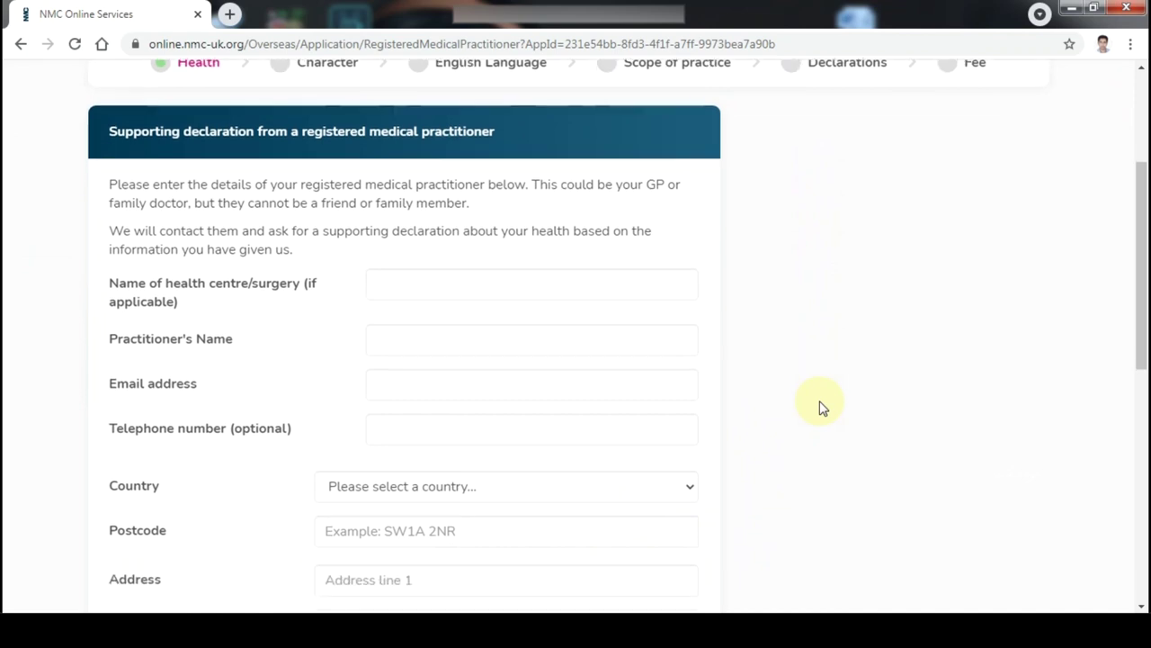
scroll(819, 408, down, 1)
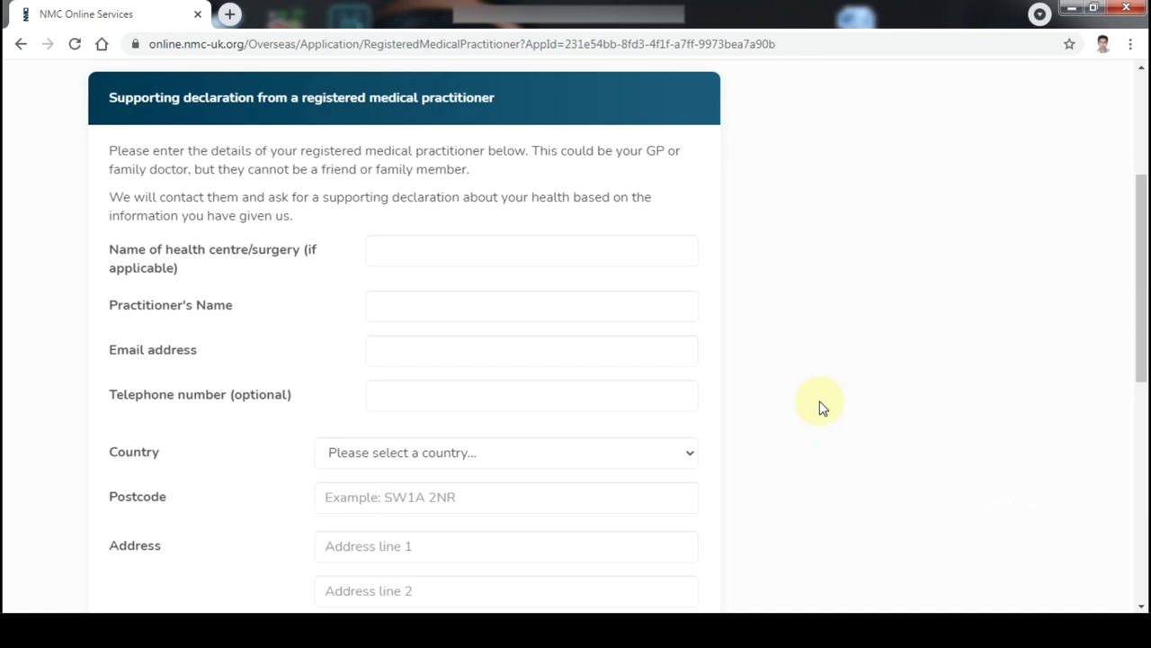
scroll(818, 407, down, 1)
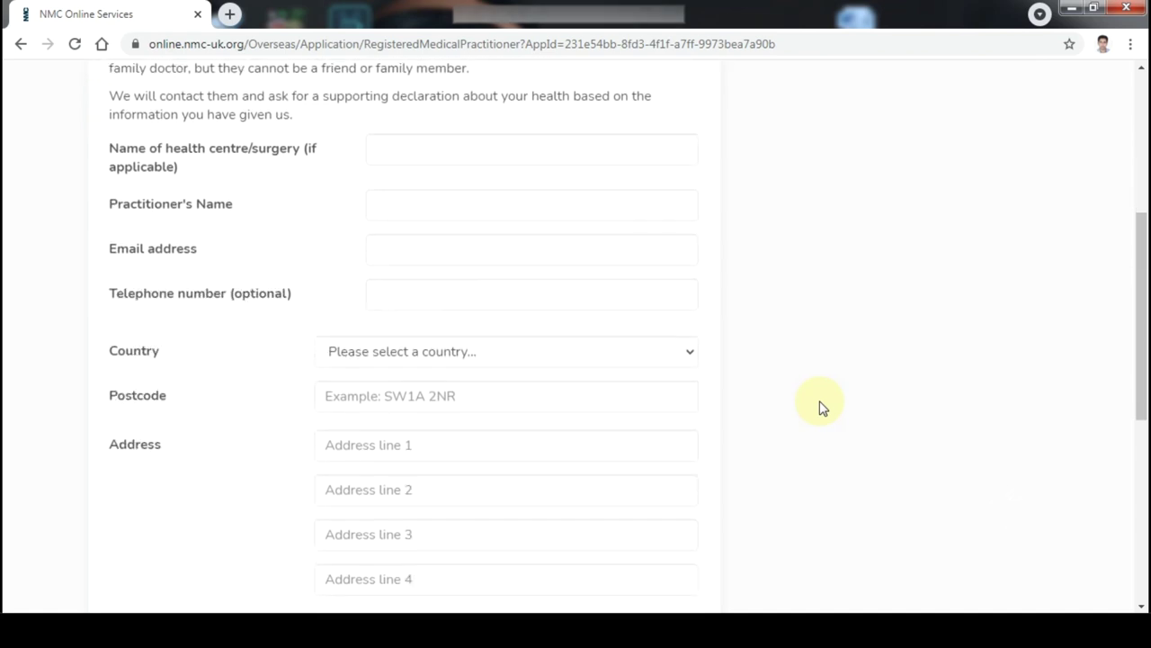
scroll(818, 407, down, 1)
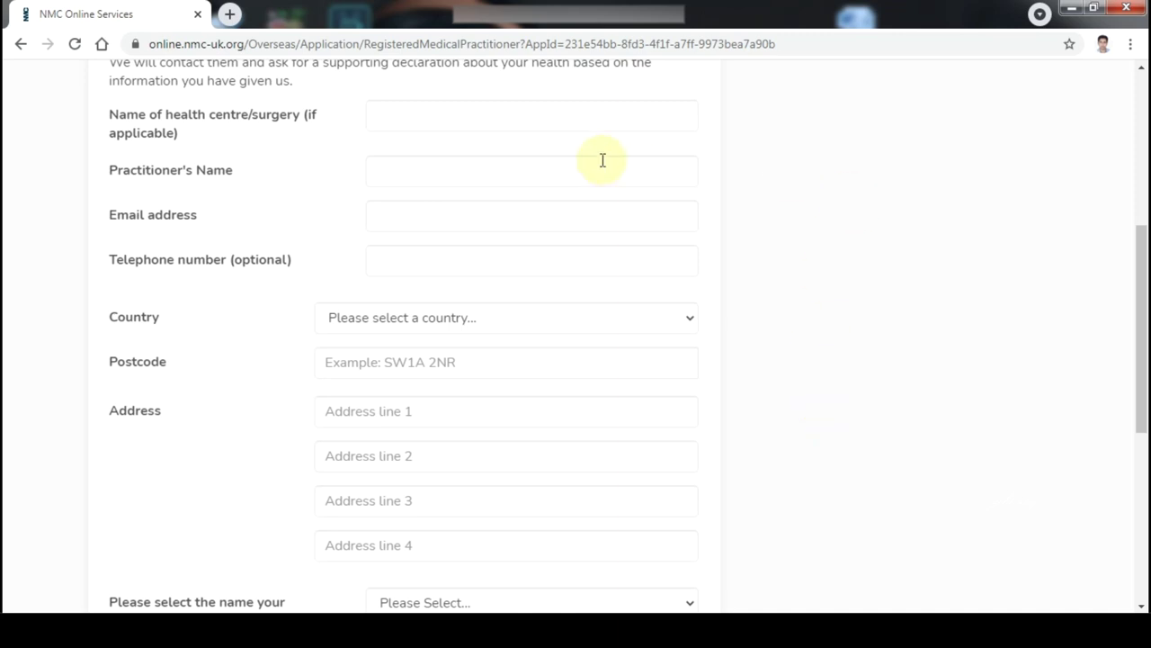
click(410, 112)
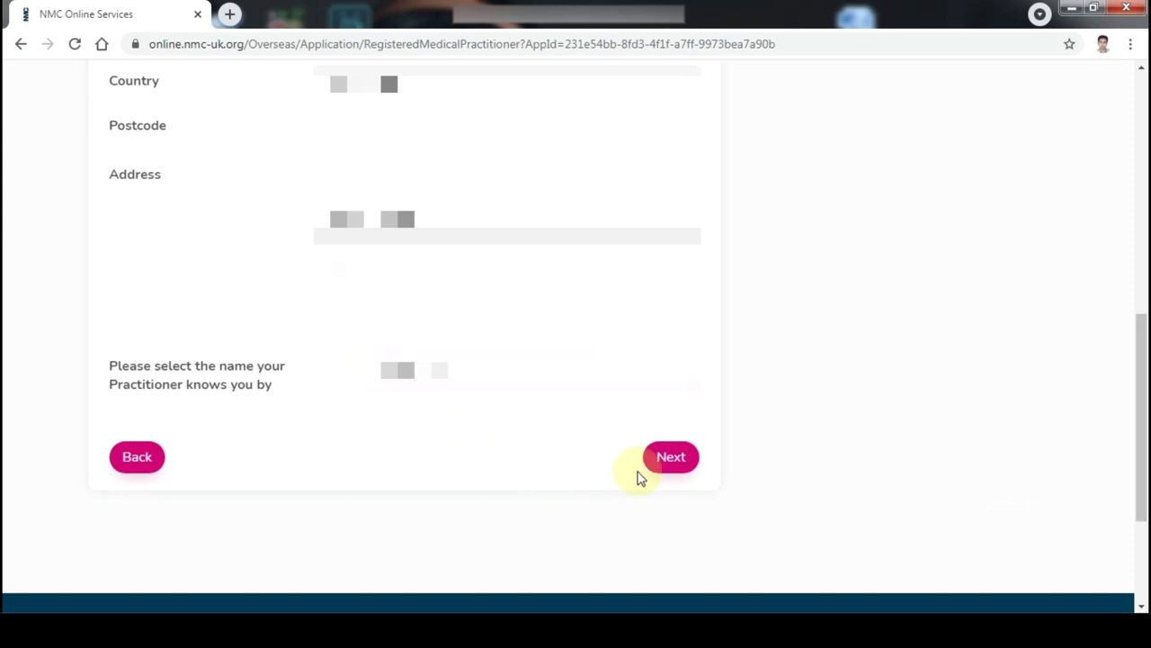
click(675, 459)
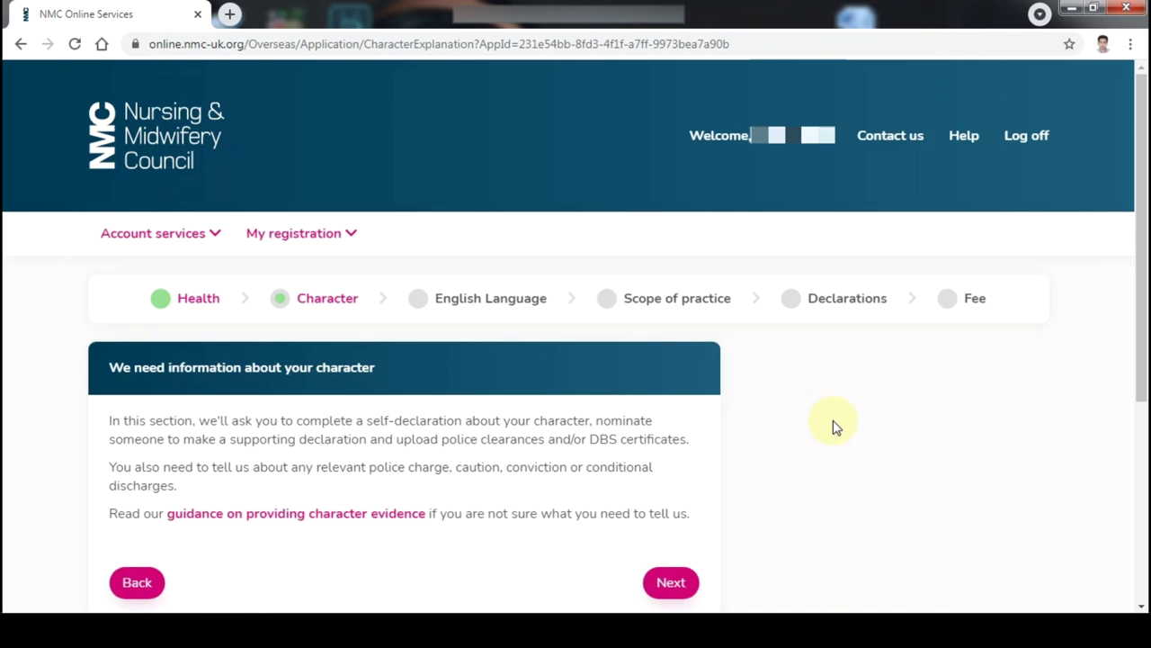
- In the Character section, declare good character with Yes, answer No to police charges, cautions or convictions, and continue
scroll(833, 427, down, 2)
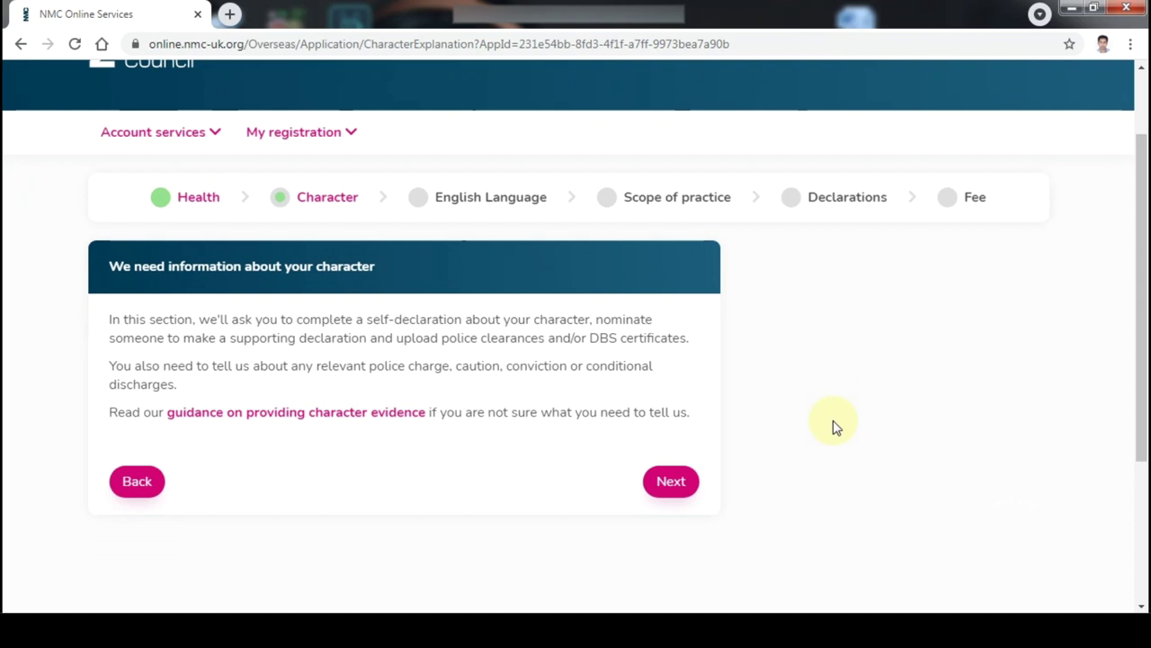
click(681, 486)
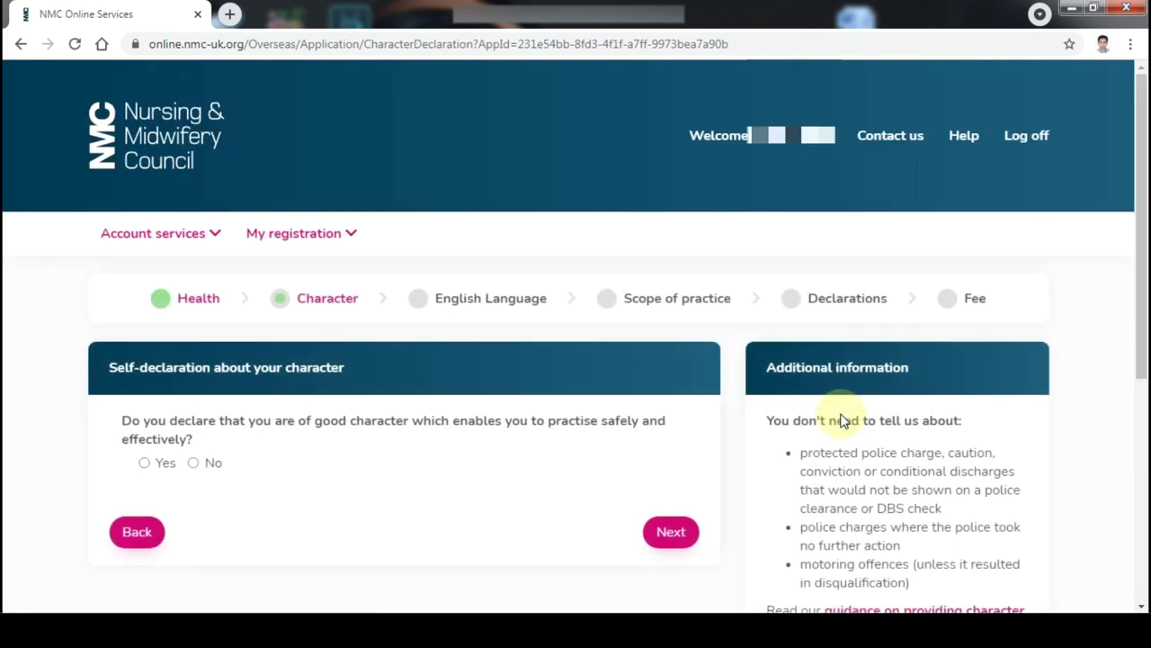
scroll(843, 421, down, 3)
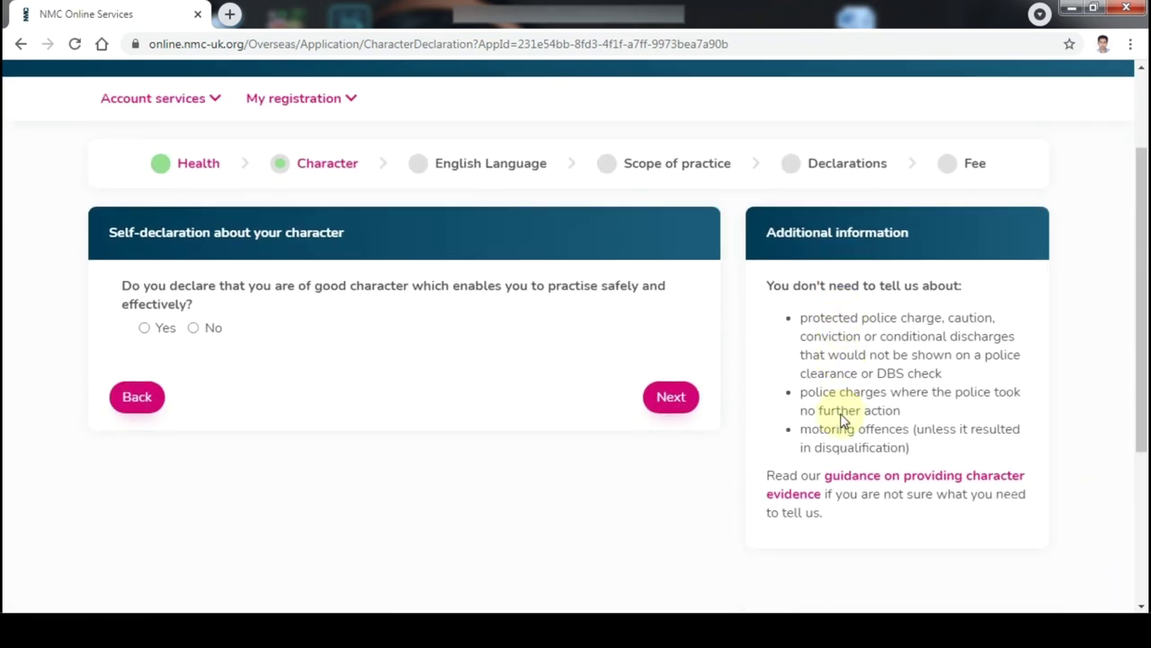
scroll(843, 421, down, 1)
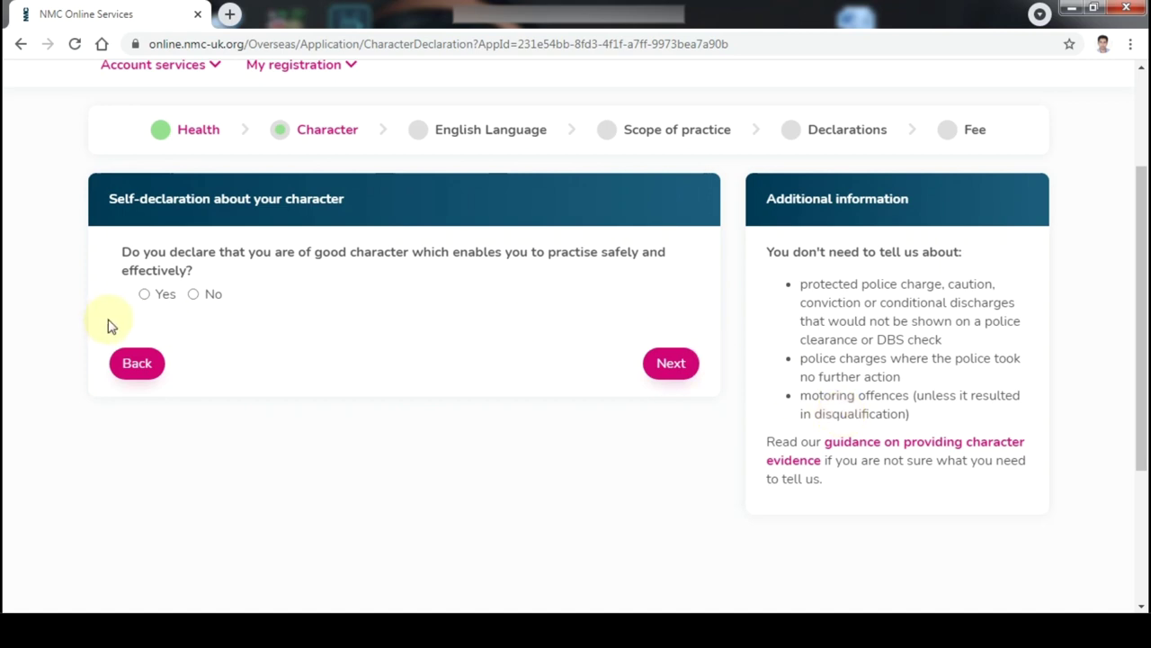
click(145, 295)
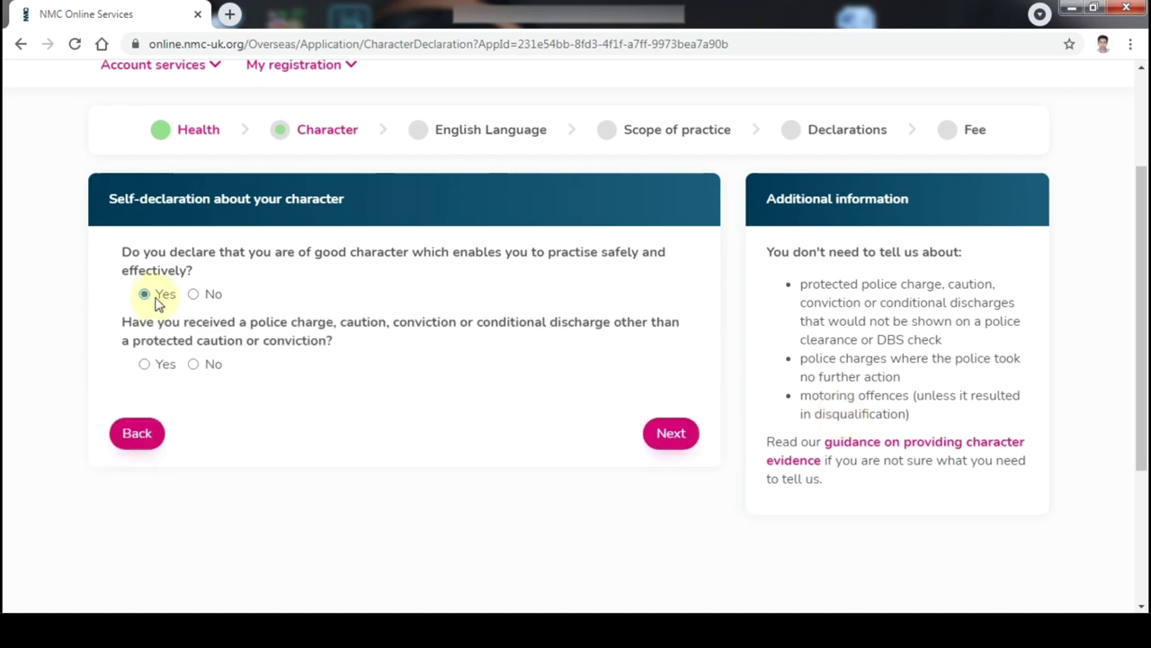
scroll(306, 423, down, 1)
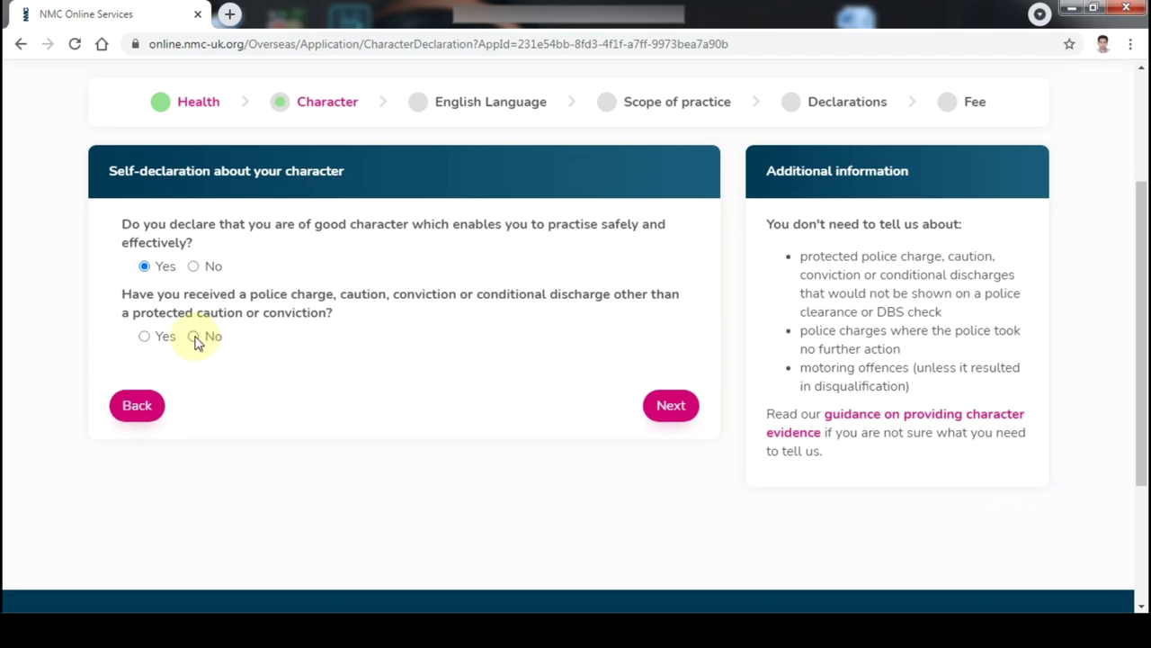
click(194, 336)
click(670, 410)
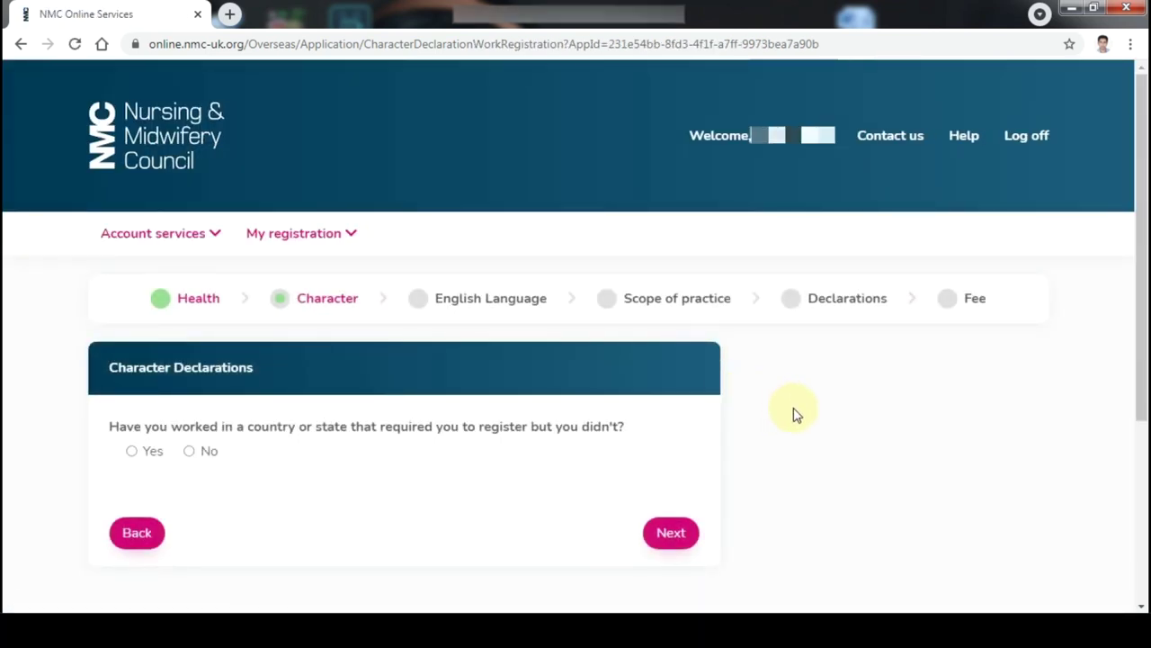
- Answer No to having worked unregistered in a country or state that required registration, and continue
scroll(794, 414, down, 1)
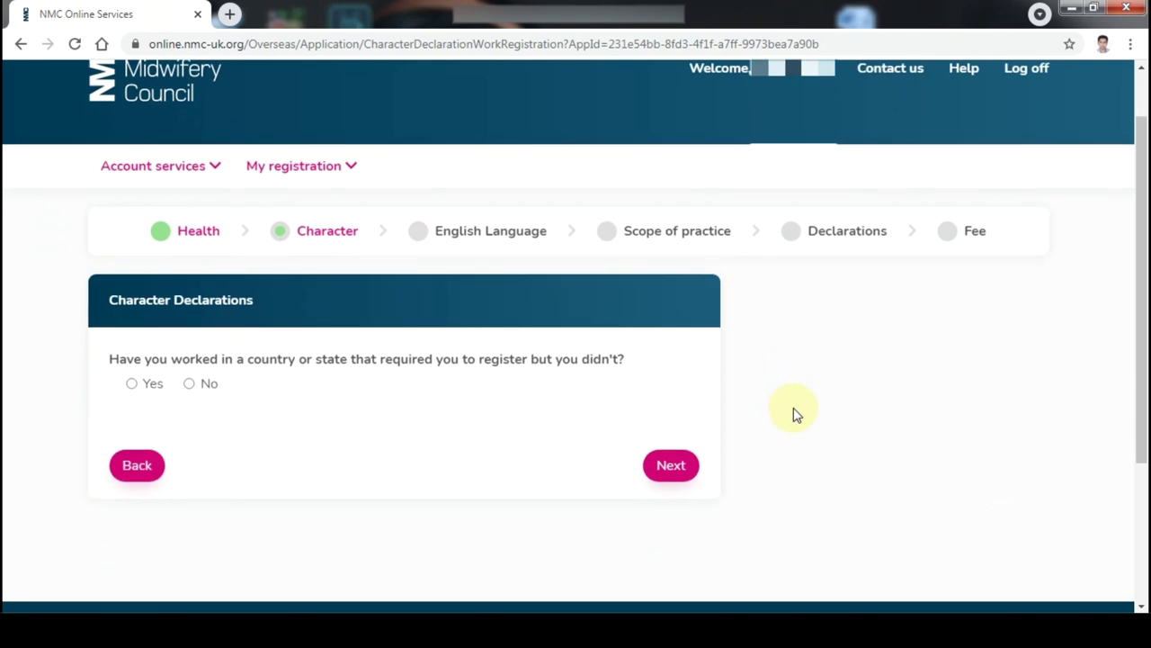
scroll(794, 414, down, 1)
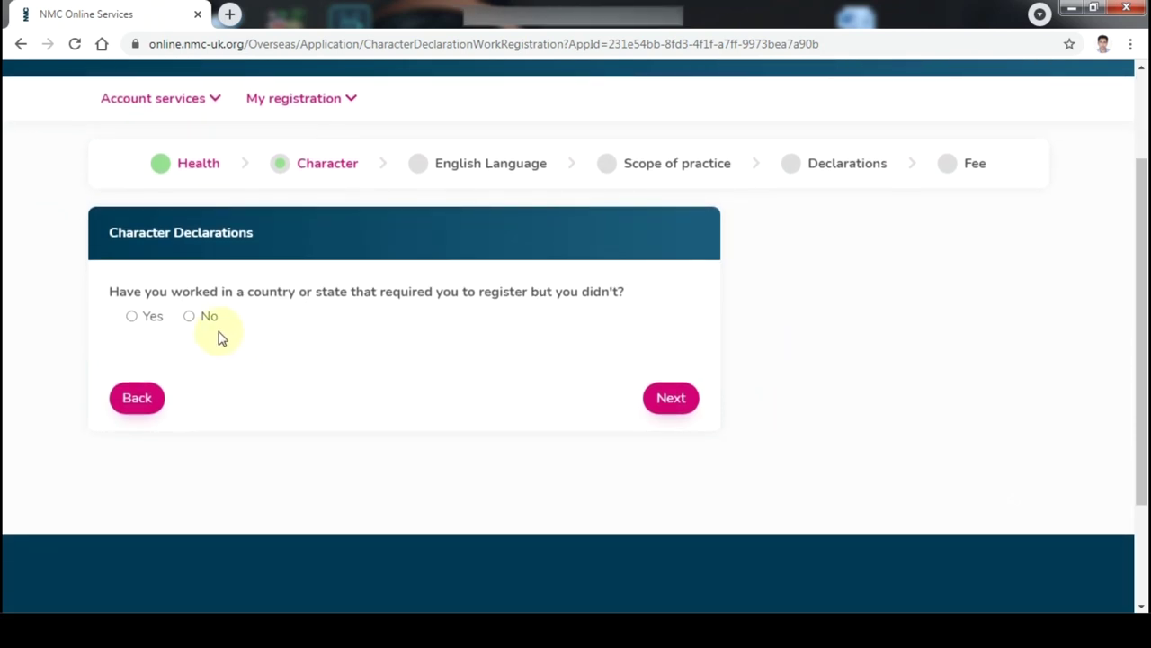
click(190, 316)
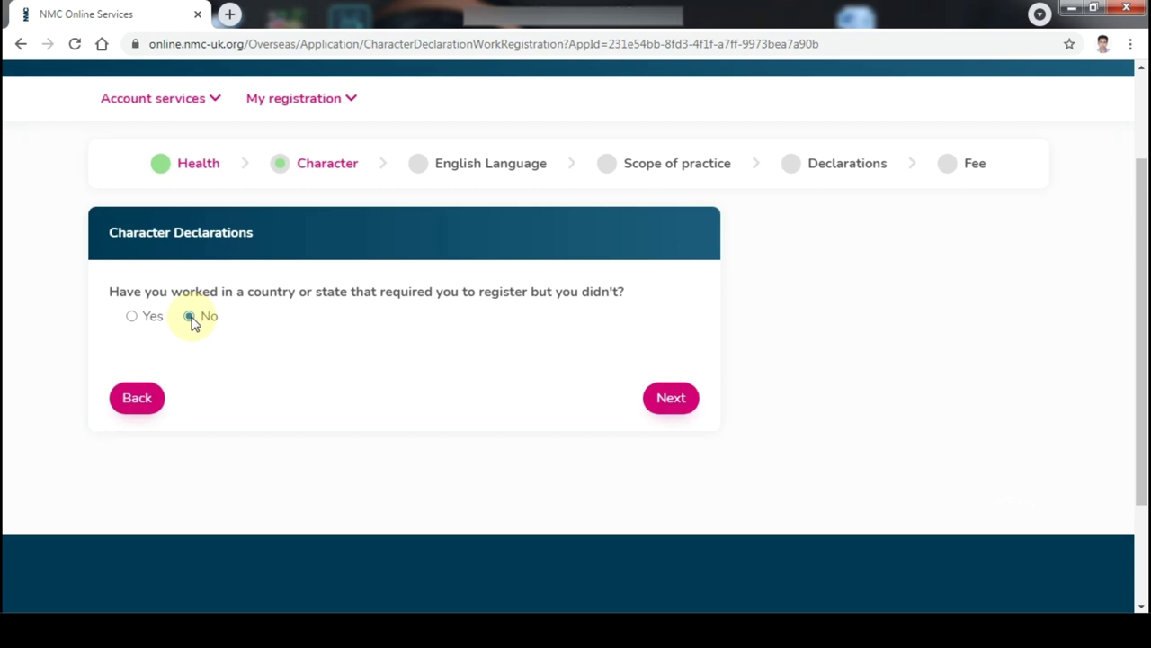
click(680, 411)
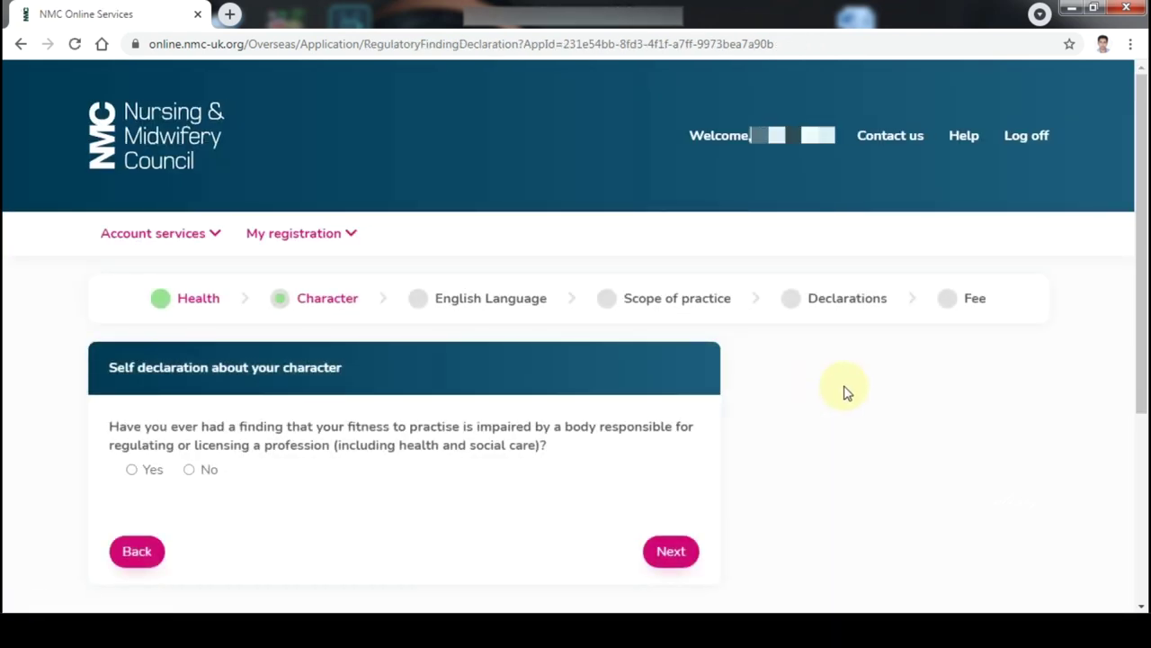
- Answer No to any finding of impaired fitness to practise, and continue past the supporting declarations explanation
scroll(871, 393, down, 3)
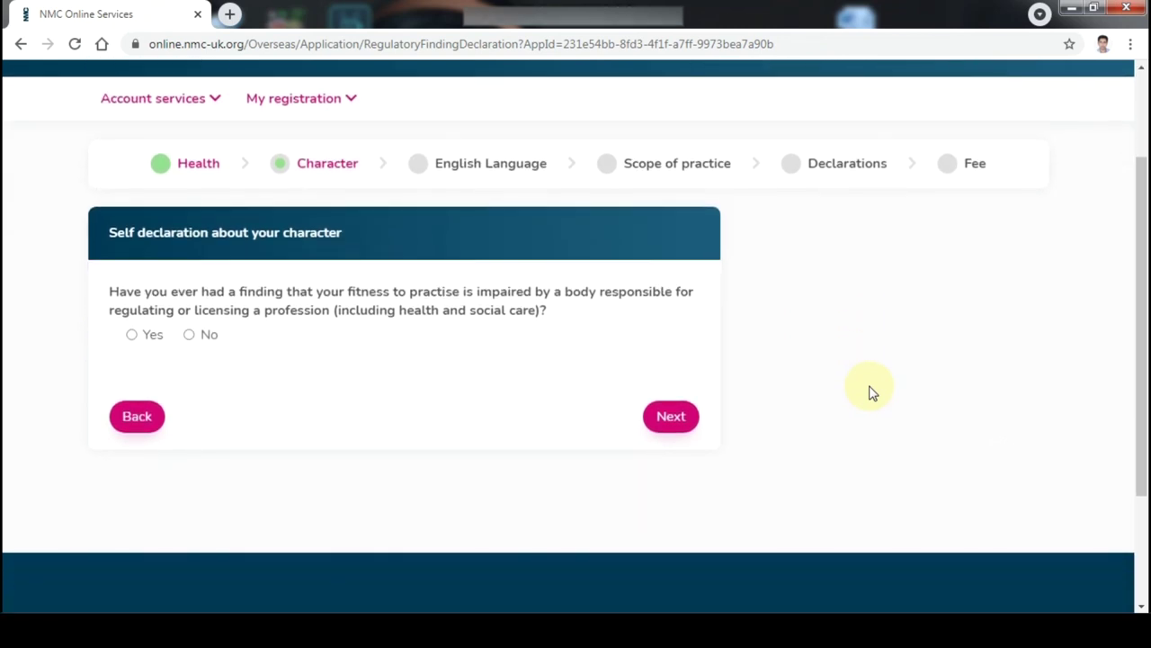
click(189, 336)
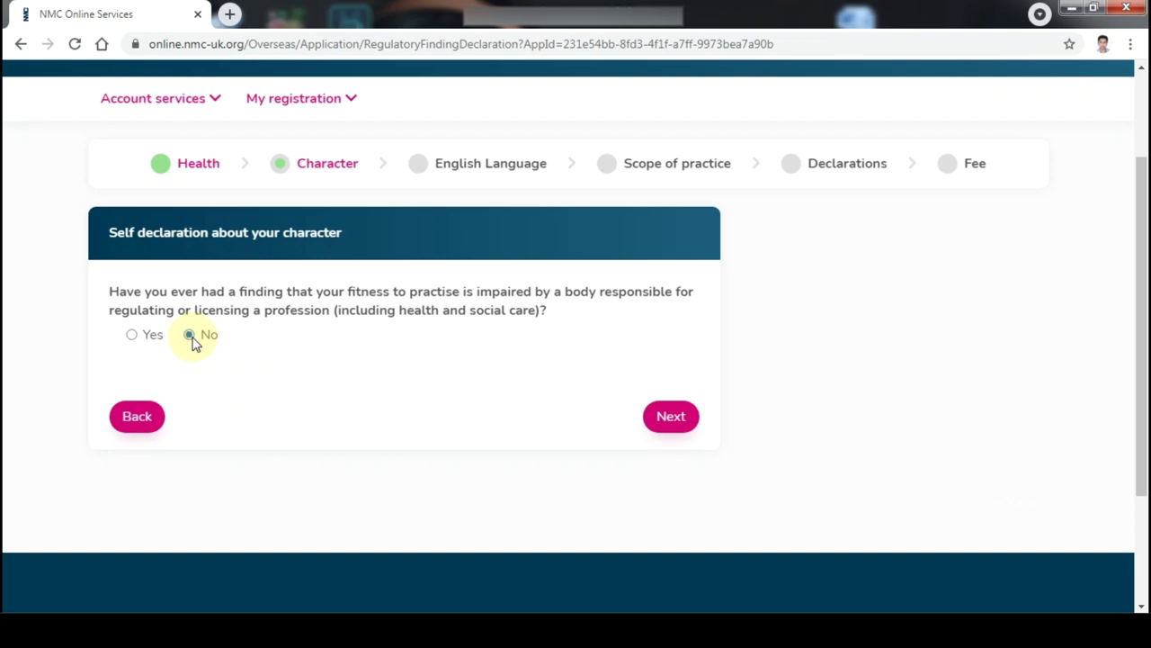
click(689, 430)
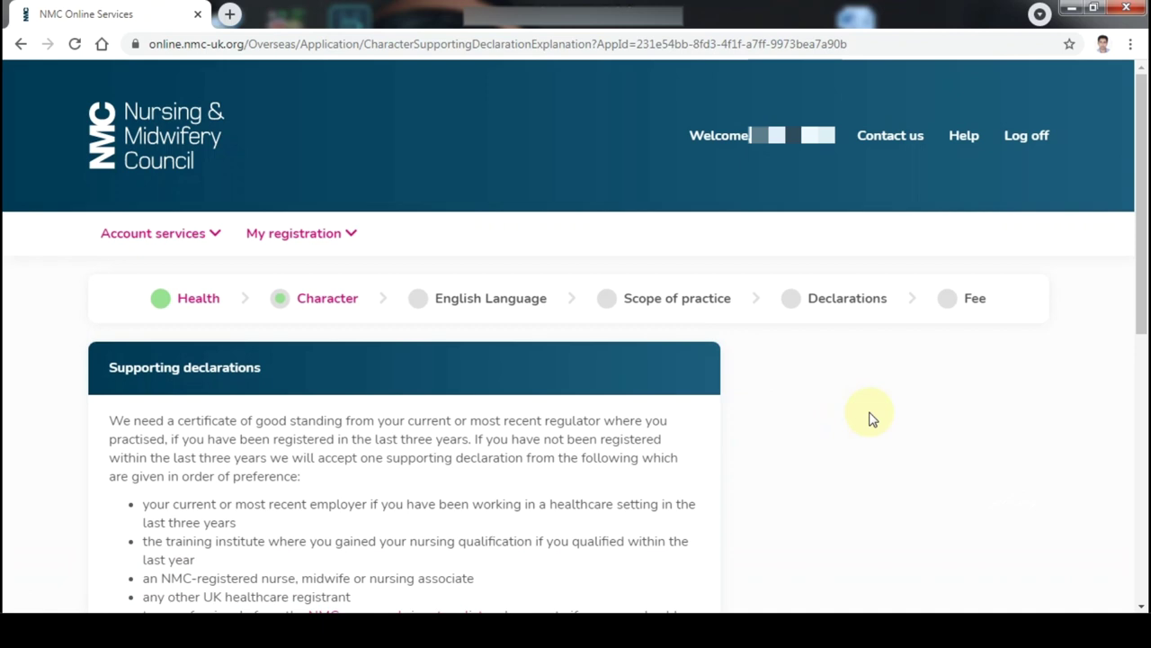
scroll(871, 418, down, 2)
scroll(870, 418, down, 1)
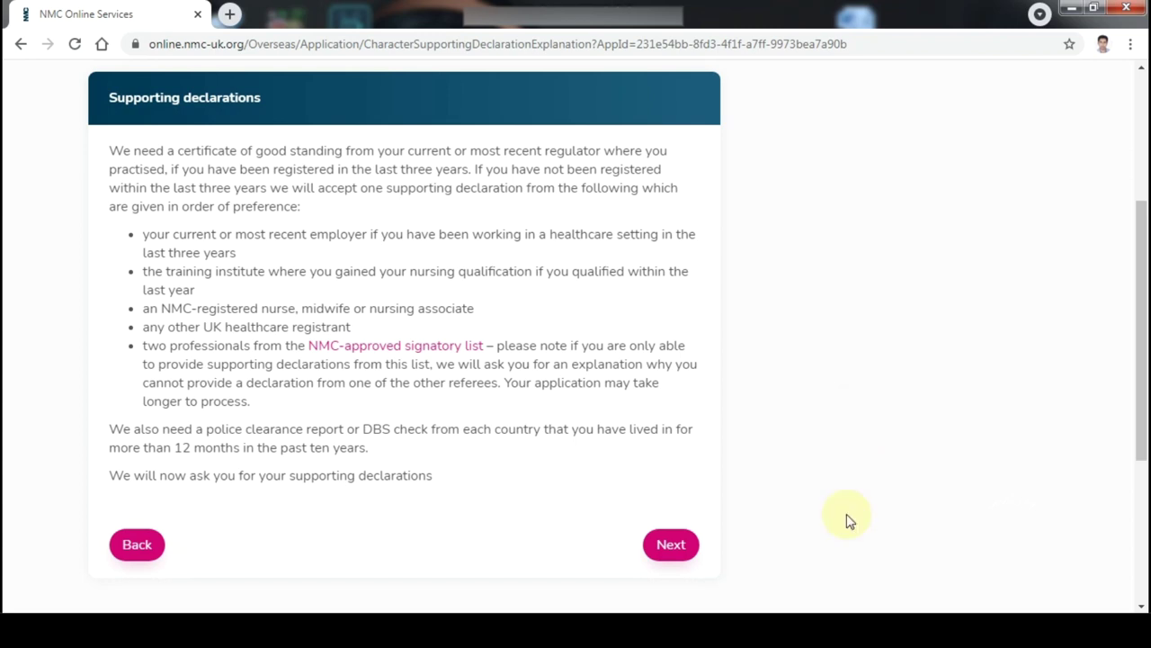
click(684, 547)
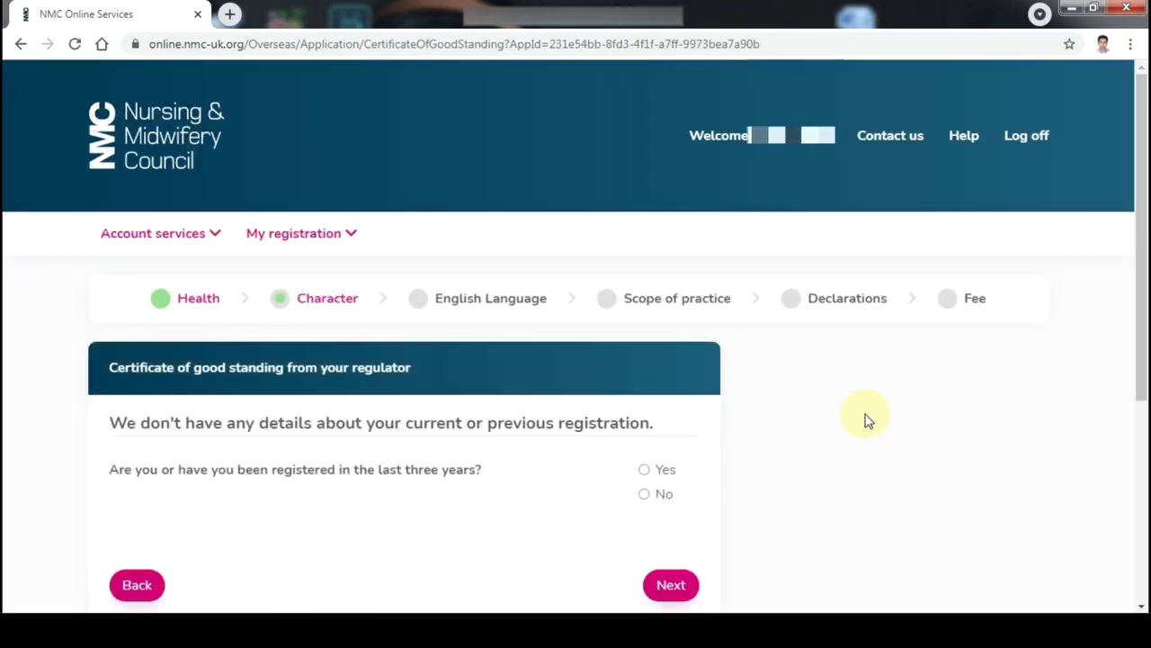
- Declare with Yes being registered with a regulator in the last three years
scroll(866, 419, down, 3)
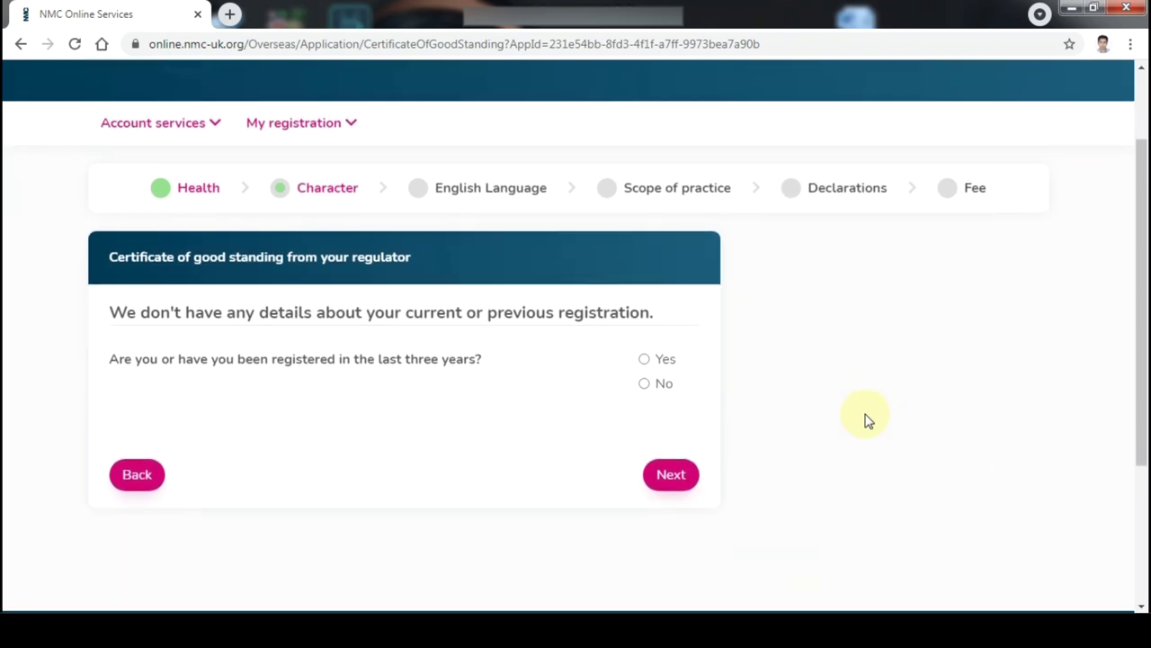
scroll(866, 419, down, 1)
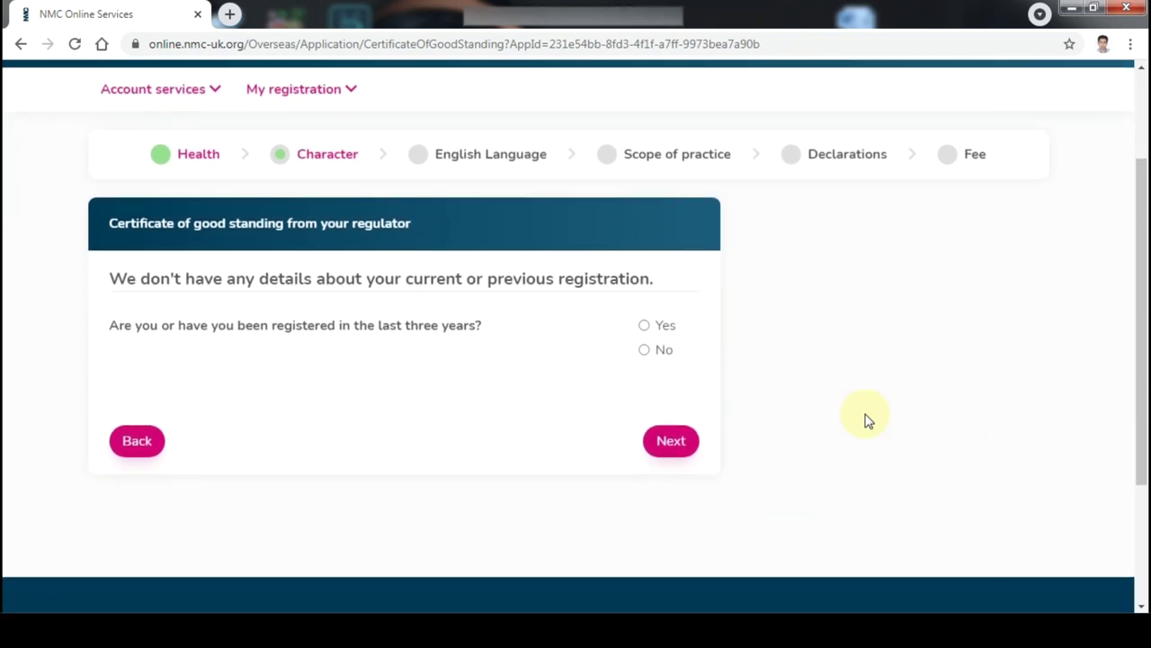
click(645, 326)
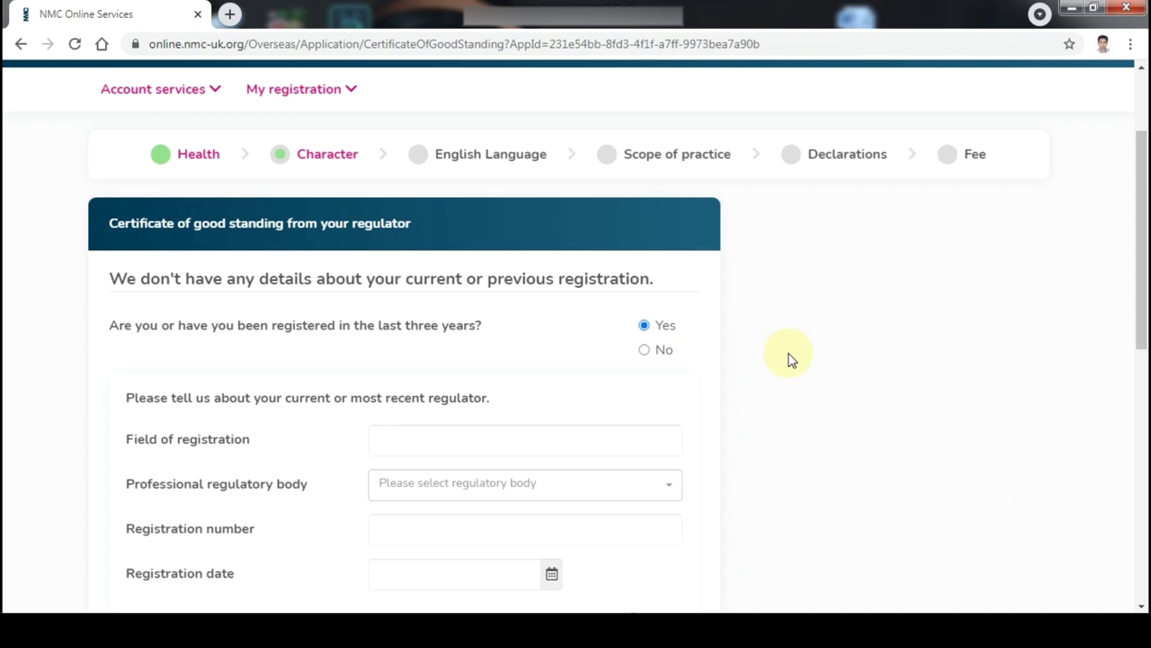
- Enter Nursing as registration field, Saudi Commission for Health Specialties as regulatory body, 24/04/2013 as registration date, and Yes to still being registered
scroll(788, 359, down, 3)
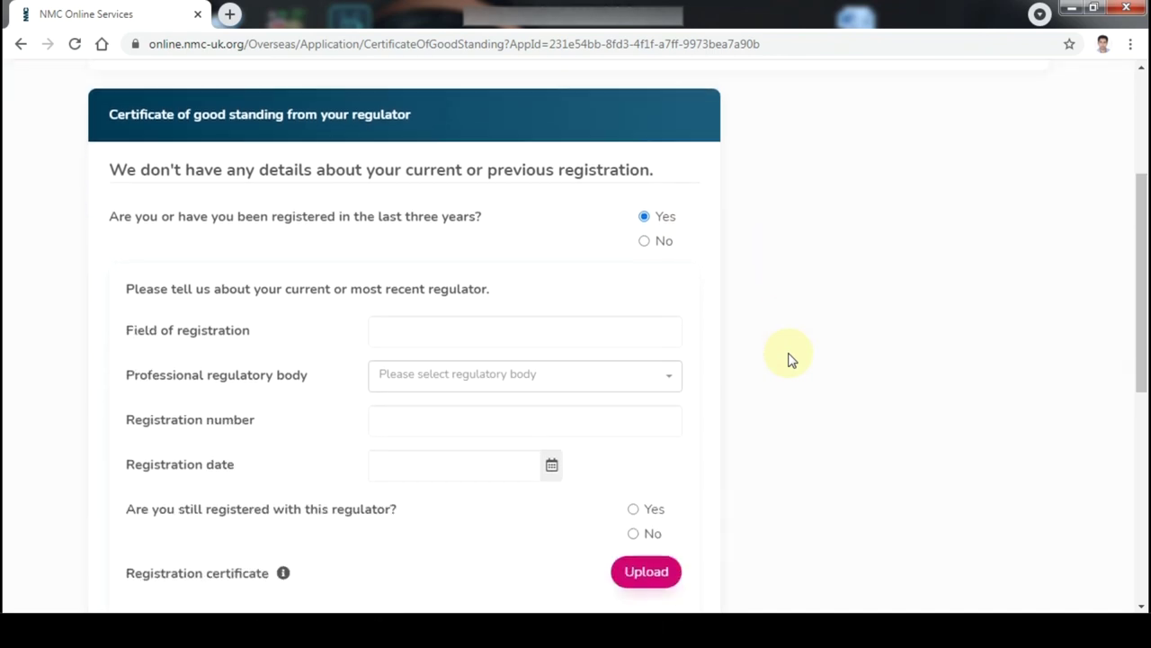
scroll(789, 359, down, 2)
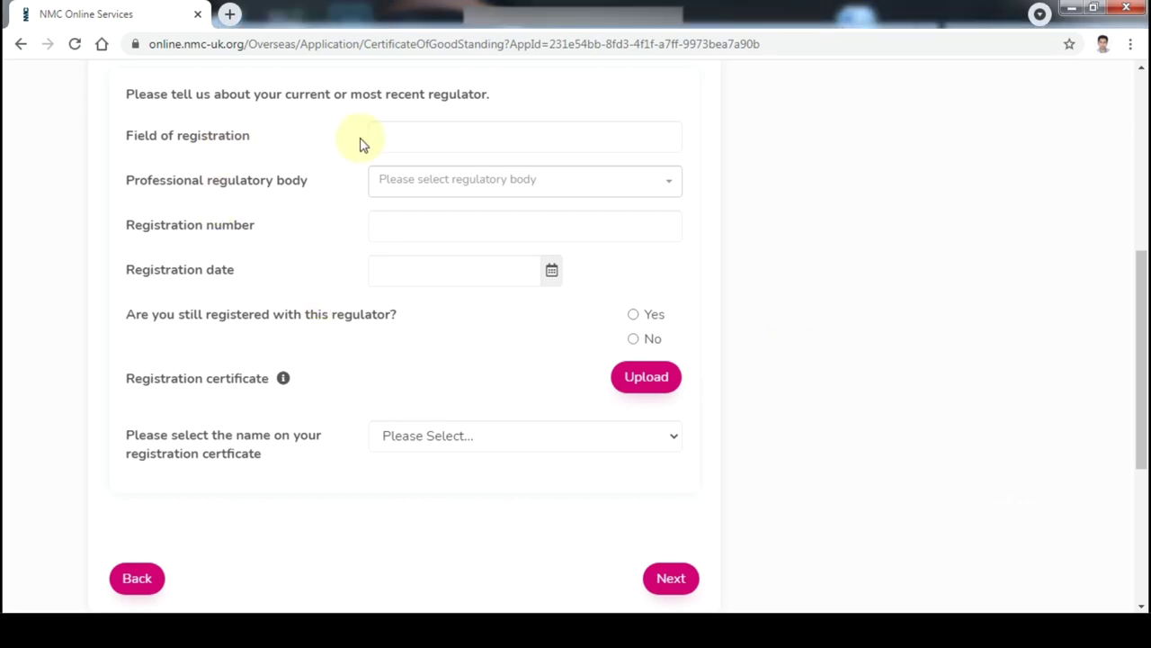
click(392, 137)
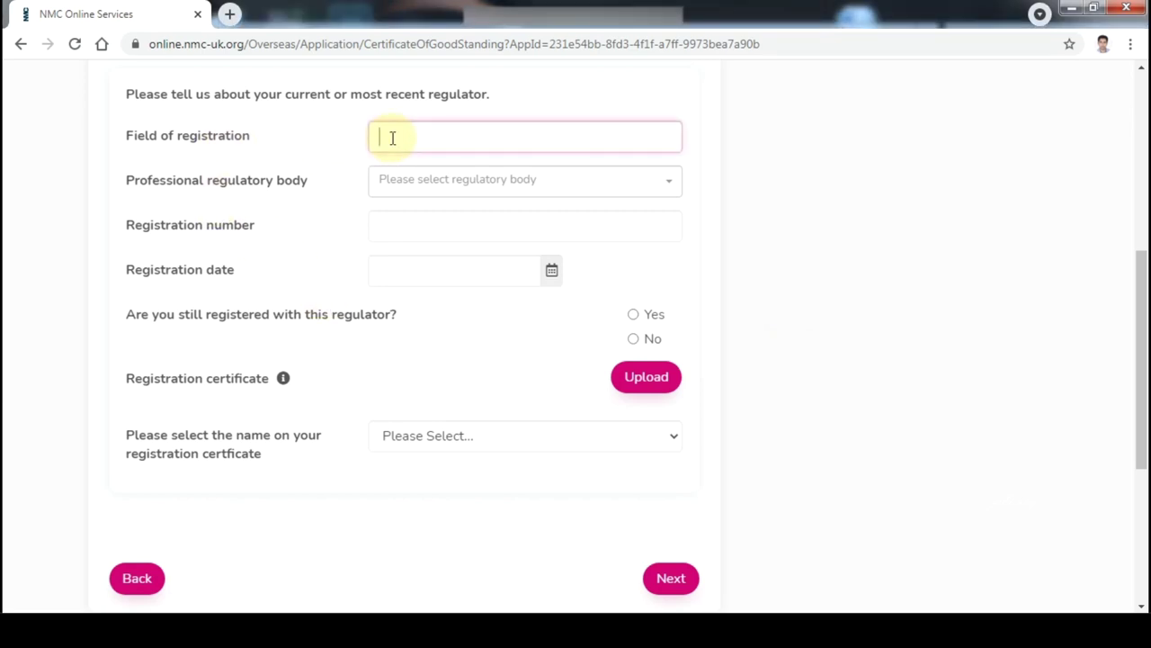
text(Nursing)
click(456, 179)
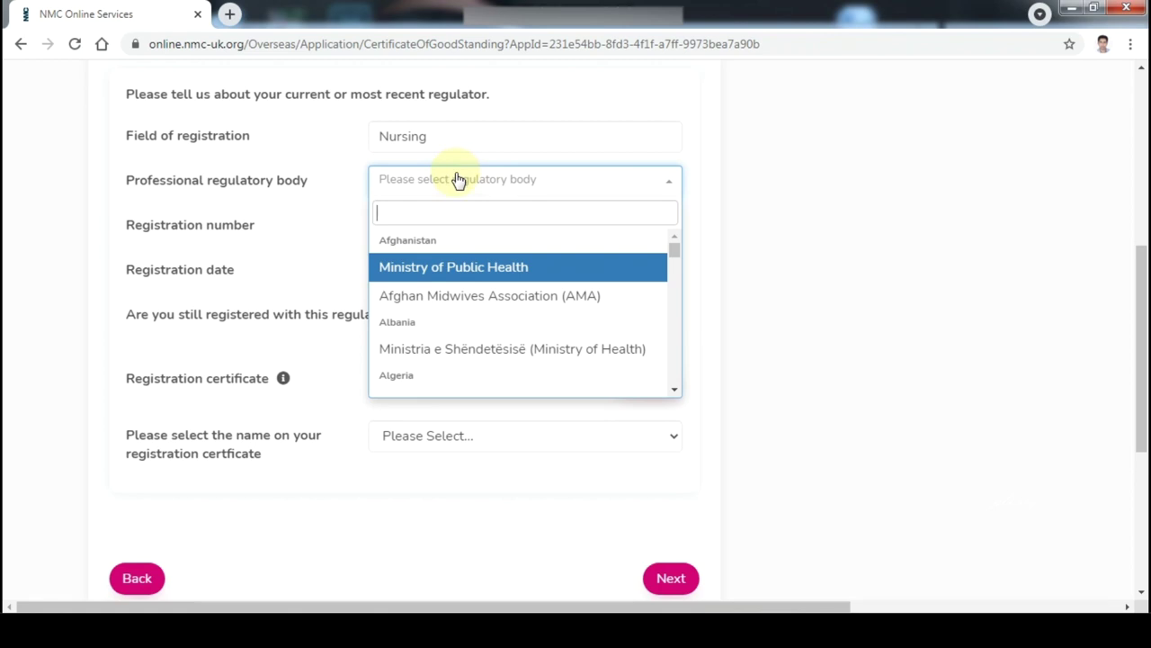
text(sau)
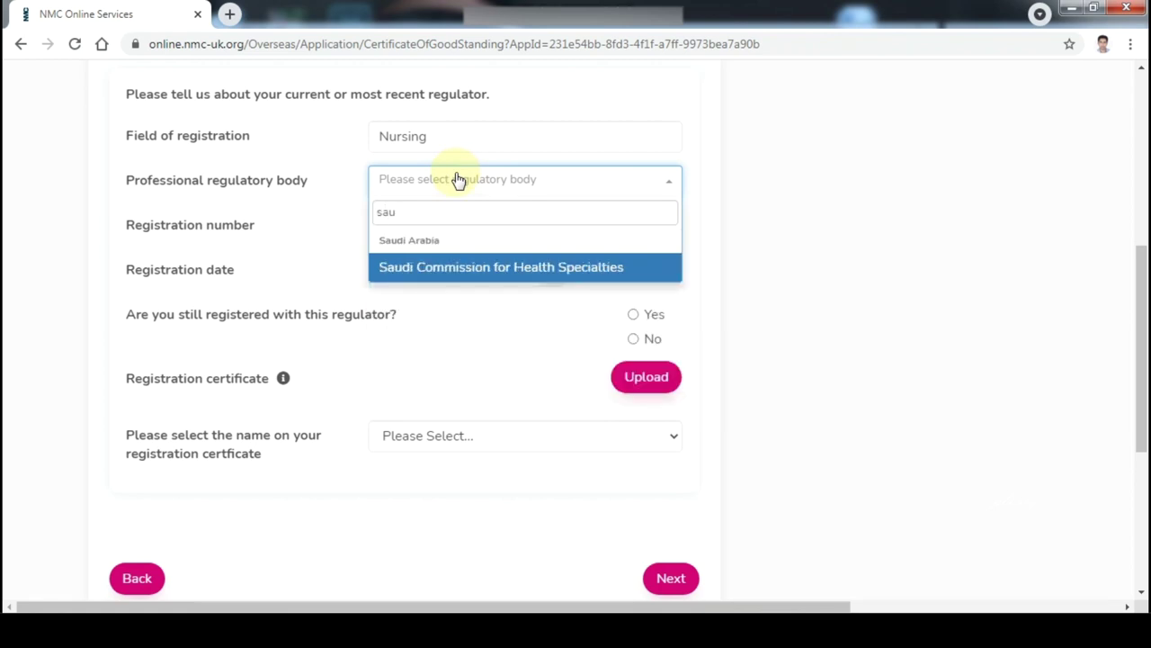
click(480, 268)
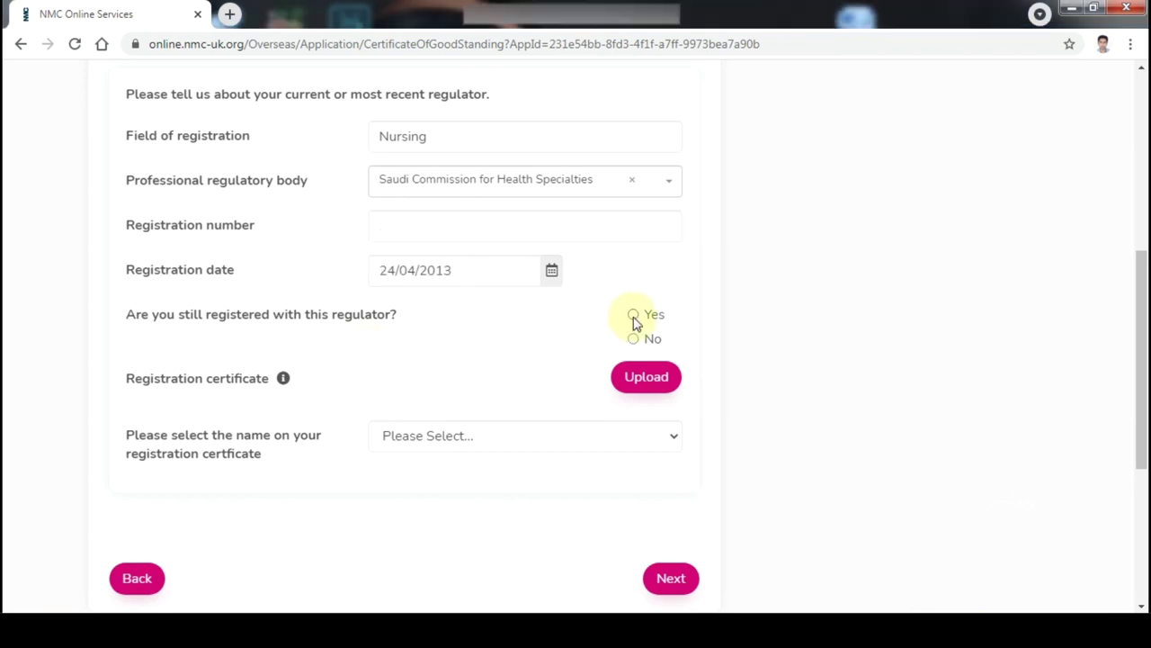
click(634, 317)
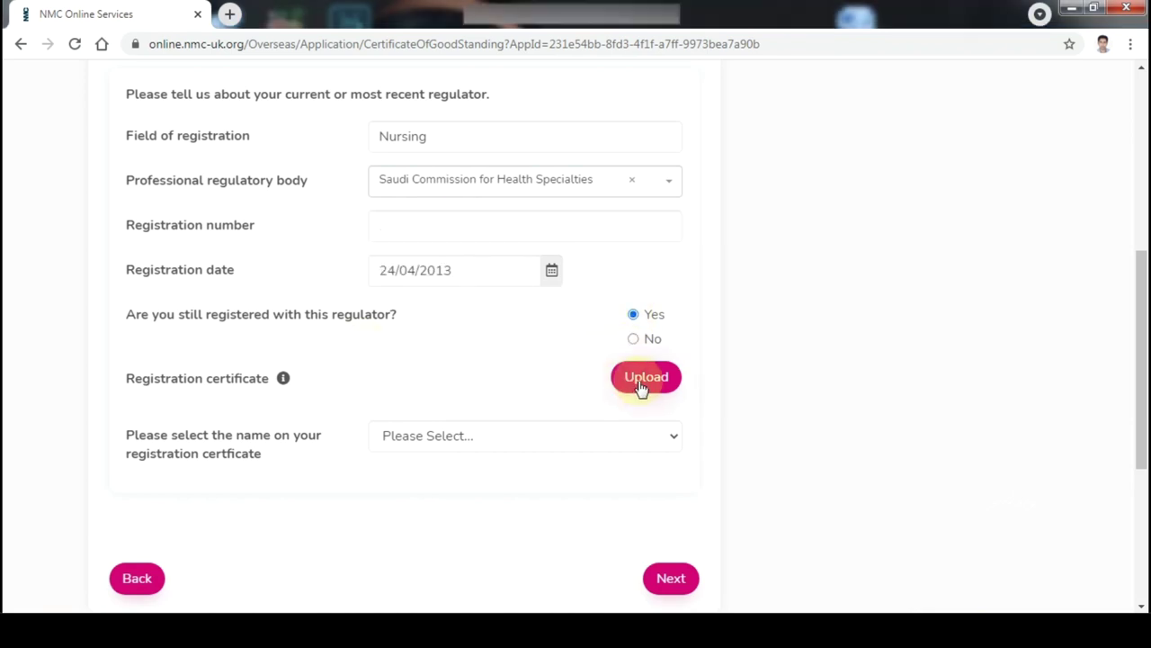
- Upload Mumaris regn.PDF as the registration certificate, select the name shown on it, and continue
click(647, 378)
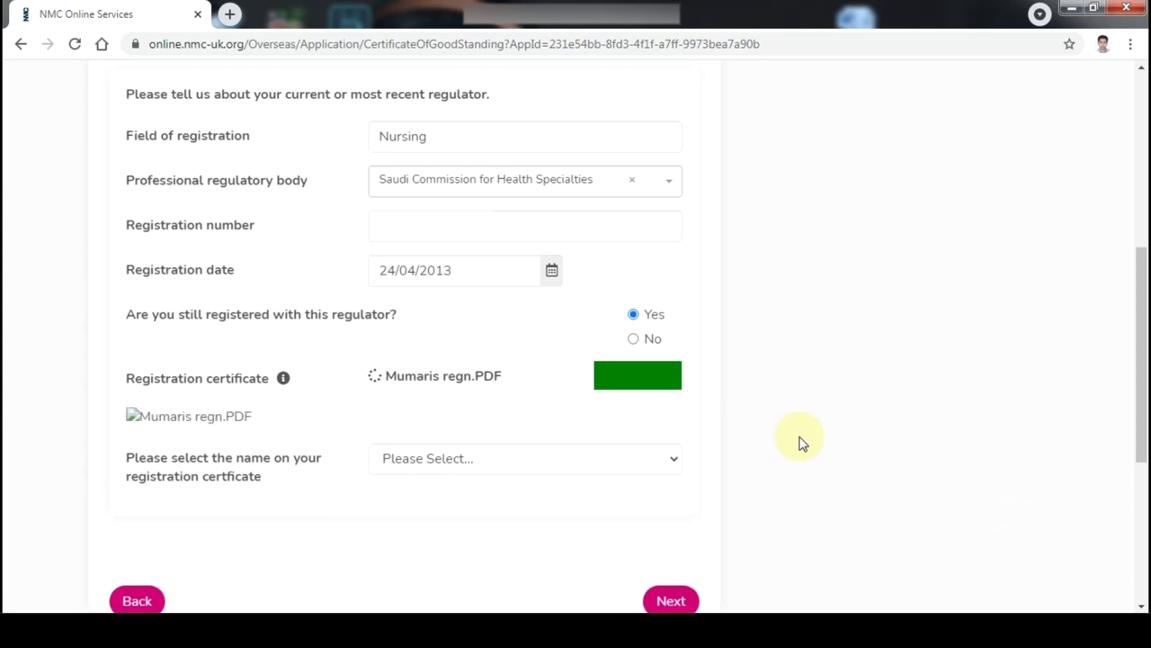
scroll(802, 443, down, 2)
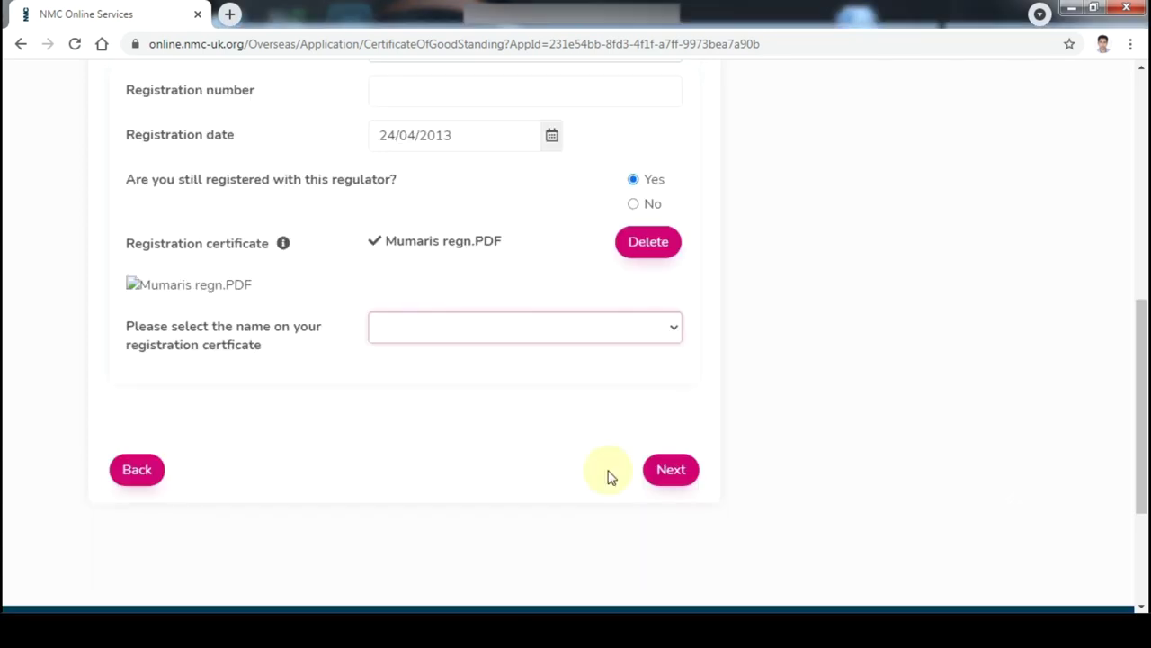
click(675, 471)
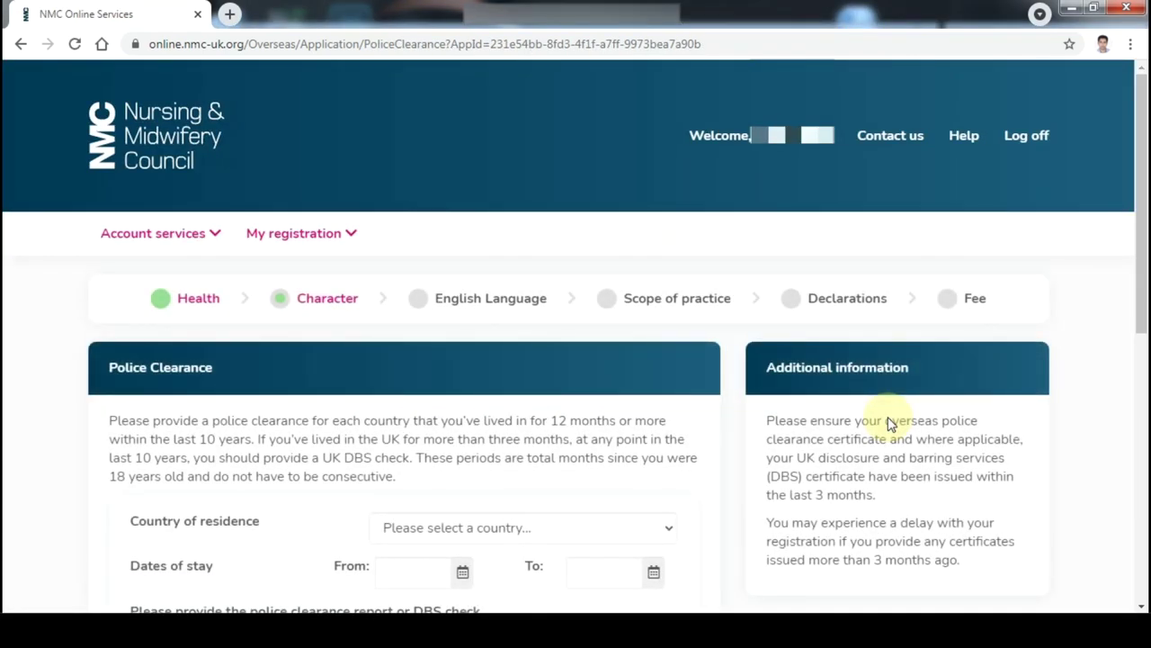
- Set India as the country of residence in the first police clearance entry
scroll(889, 423, down, 2)
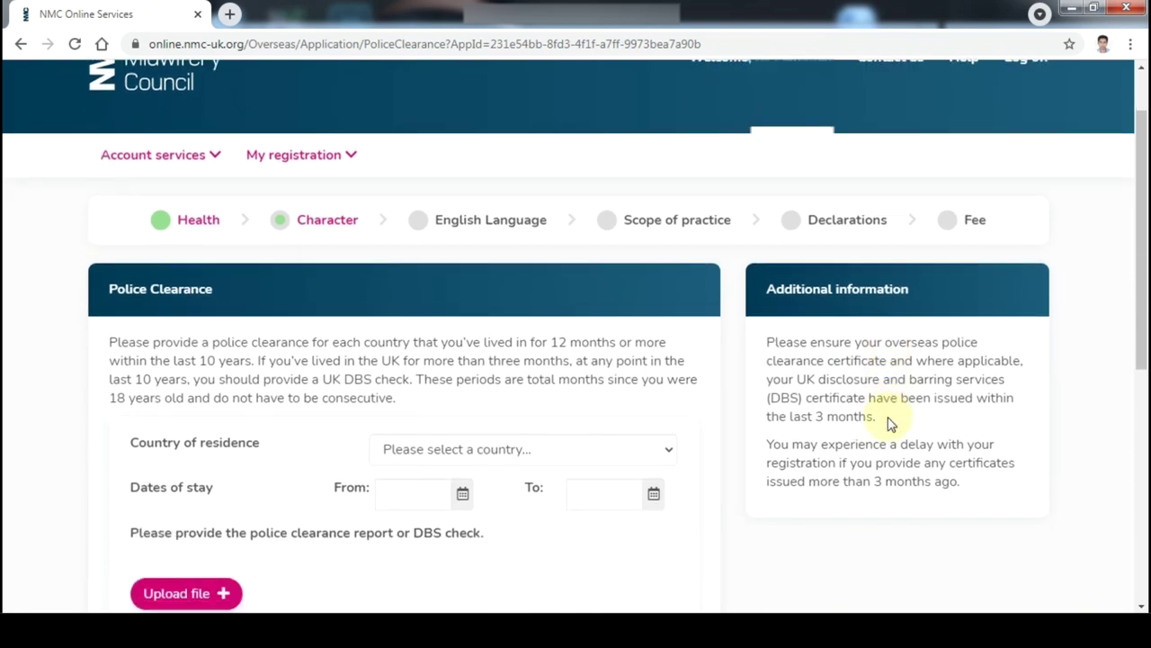
scroll(889, 422, down, 1)
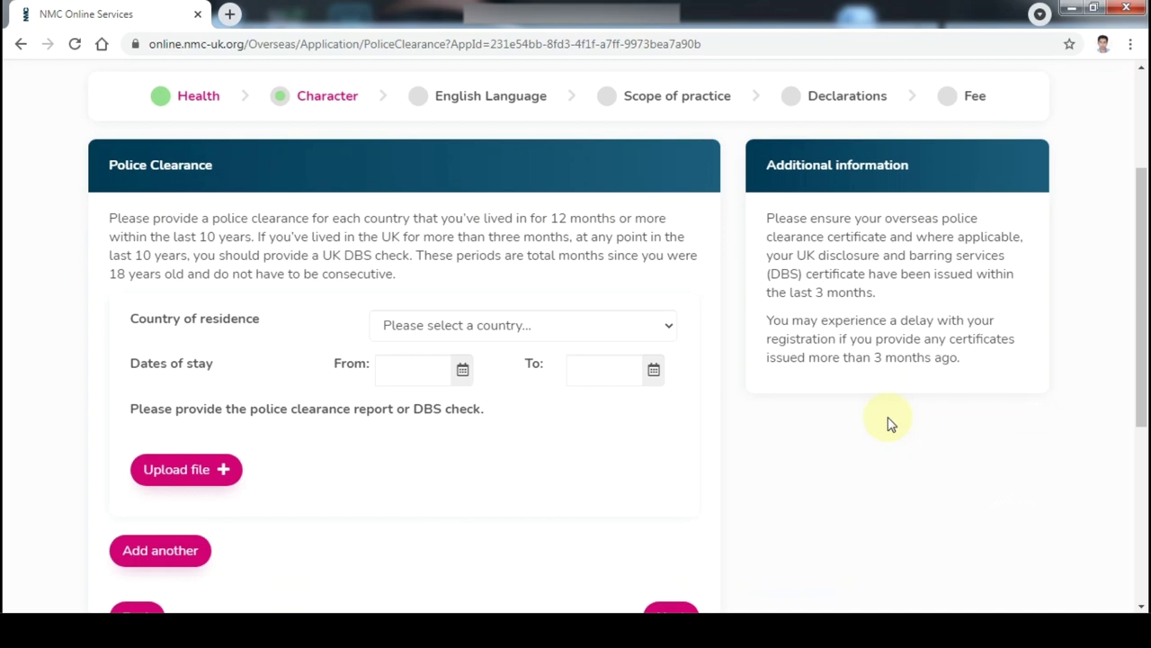
scroll(889, 423, down, 2)
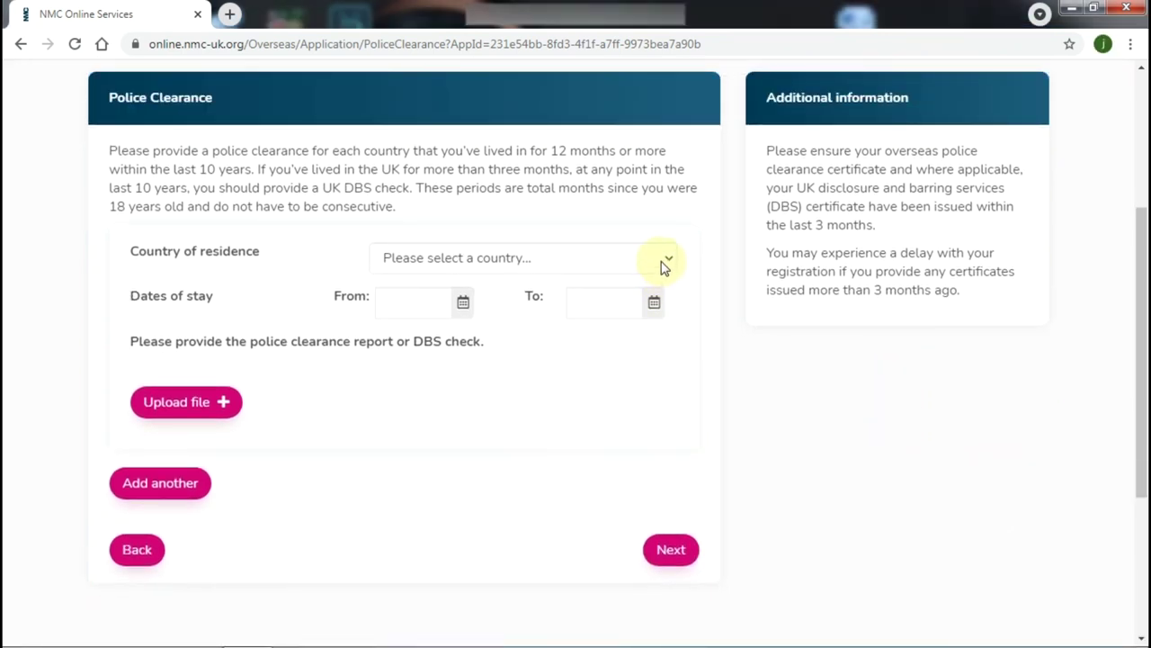
click(664, 267)
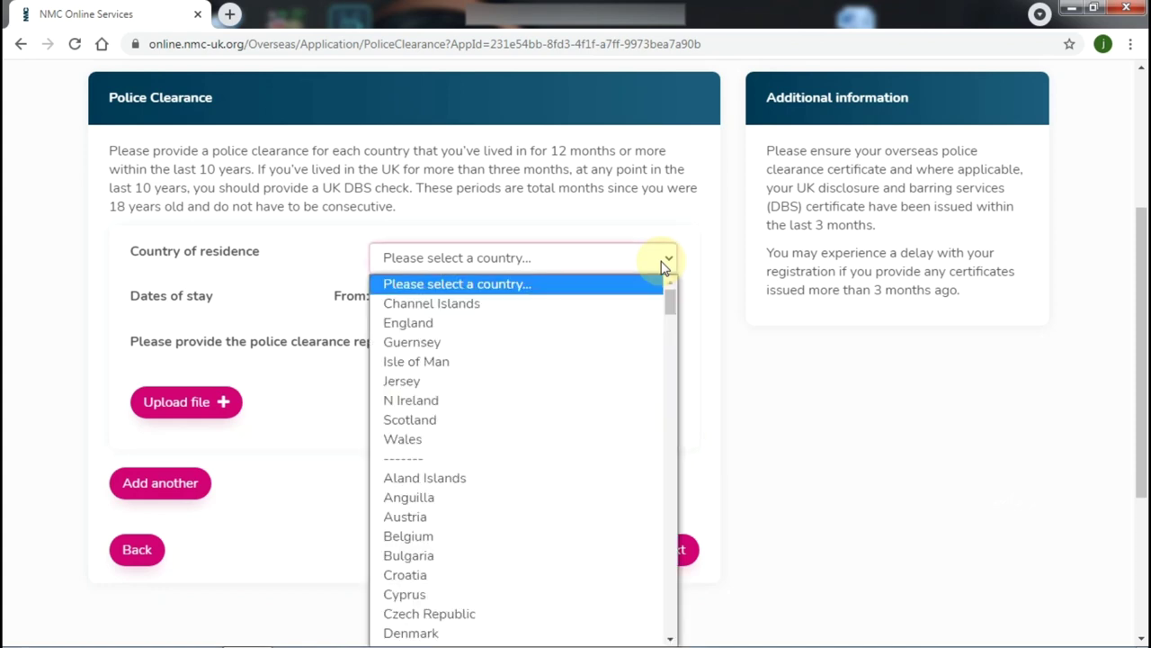
scroll(507, 327, down, 10)
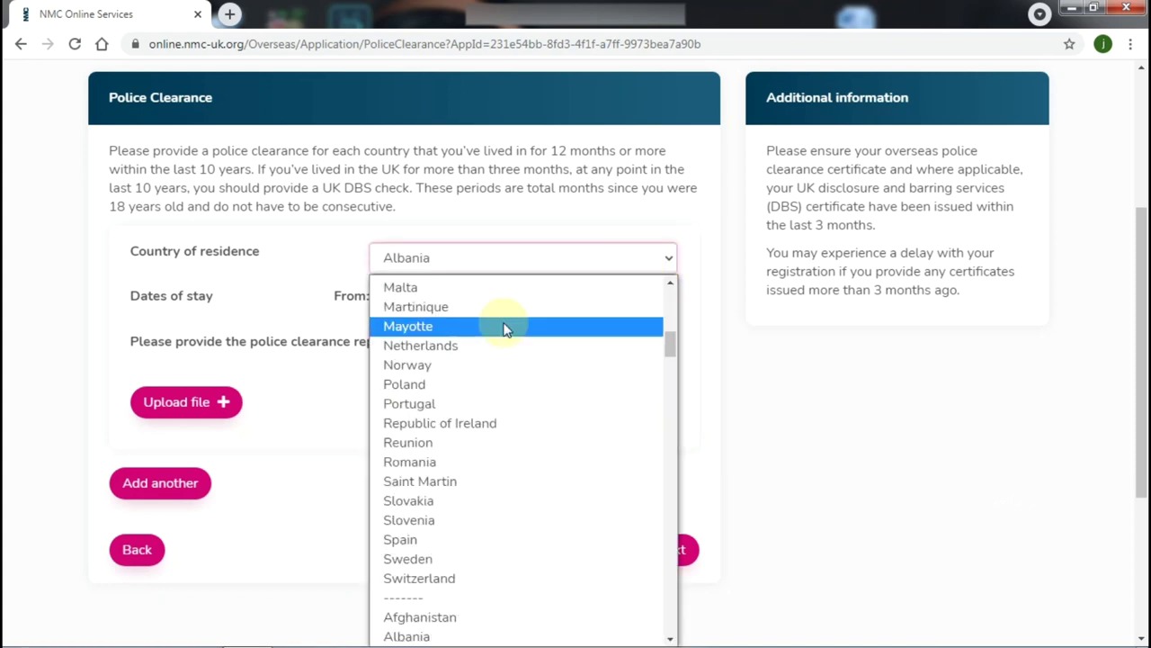
text(india)
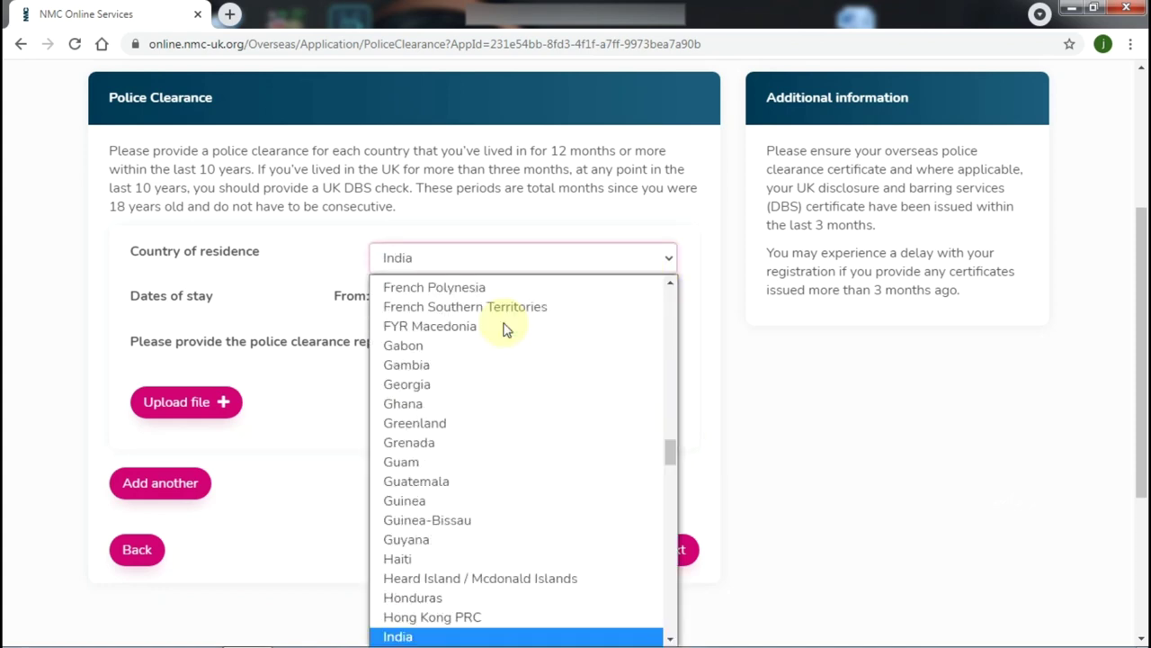
click(425, 636)
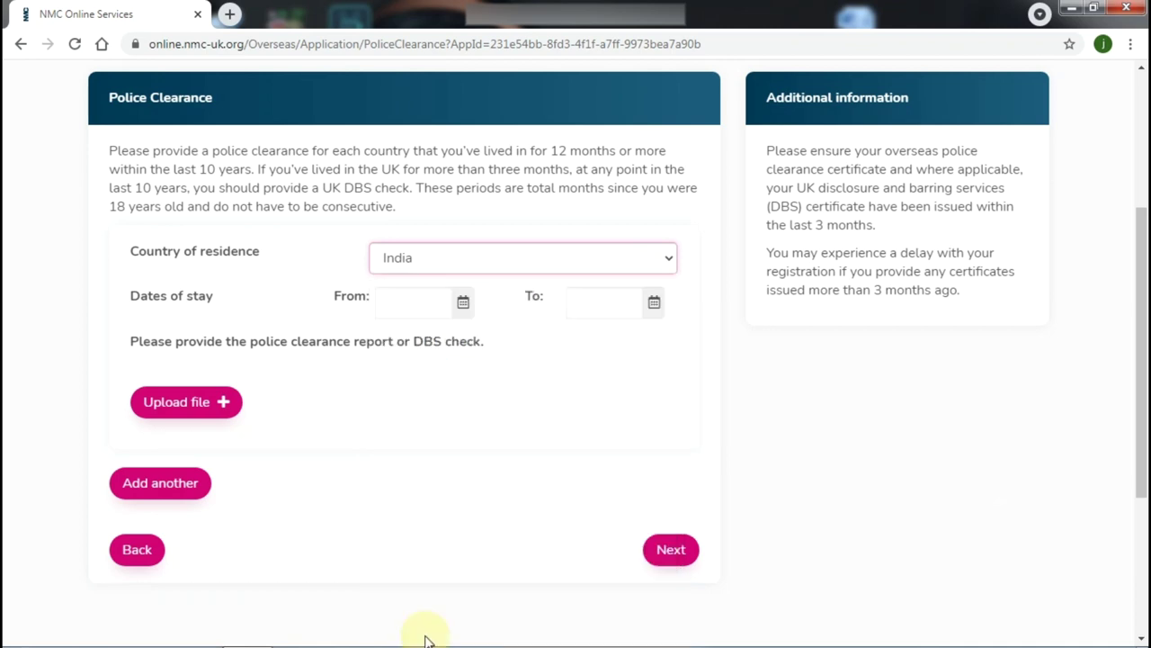
- Set the start of the stay in India to 05/1989
click(464, 305)
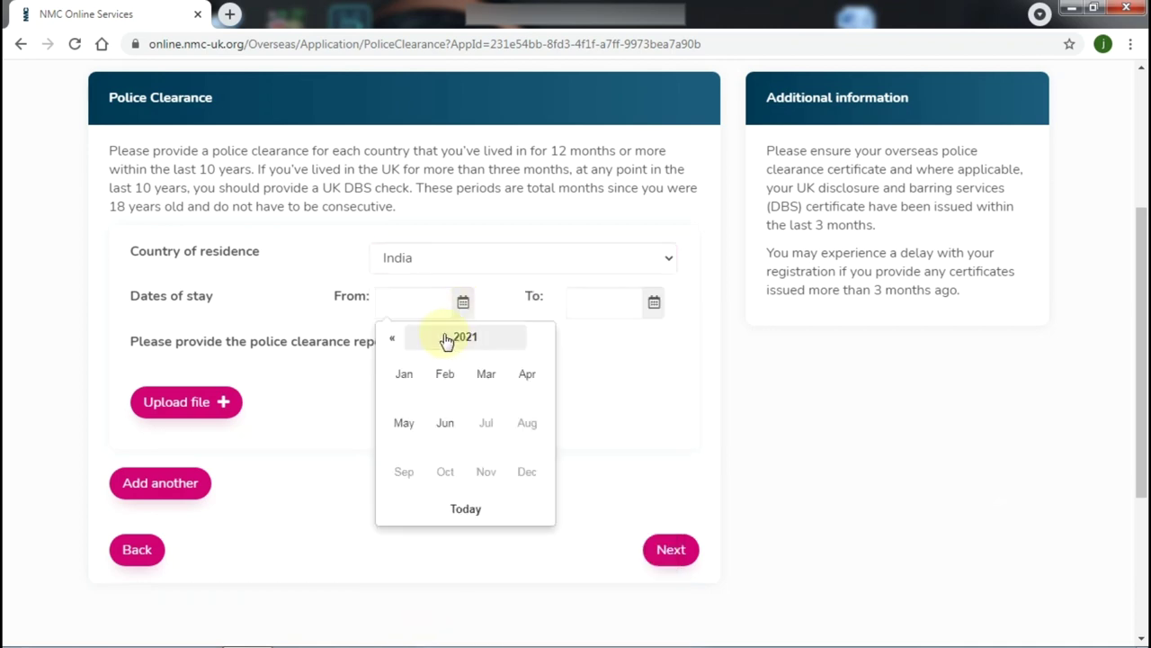
click(393, 339)
click(445, 343)
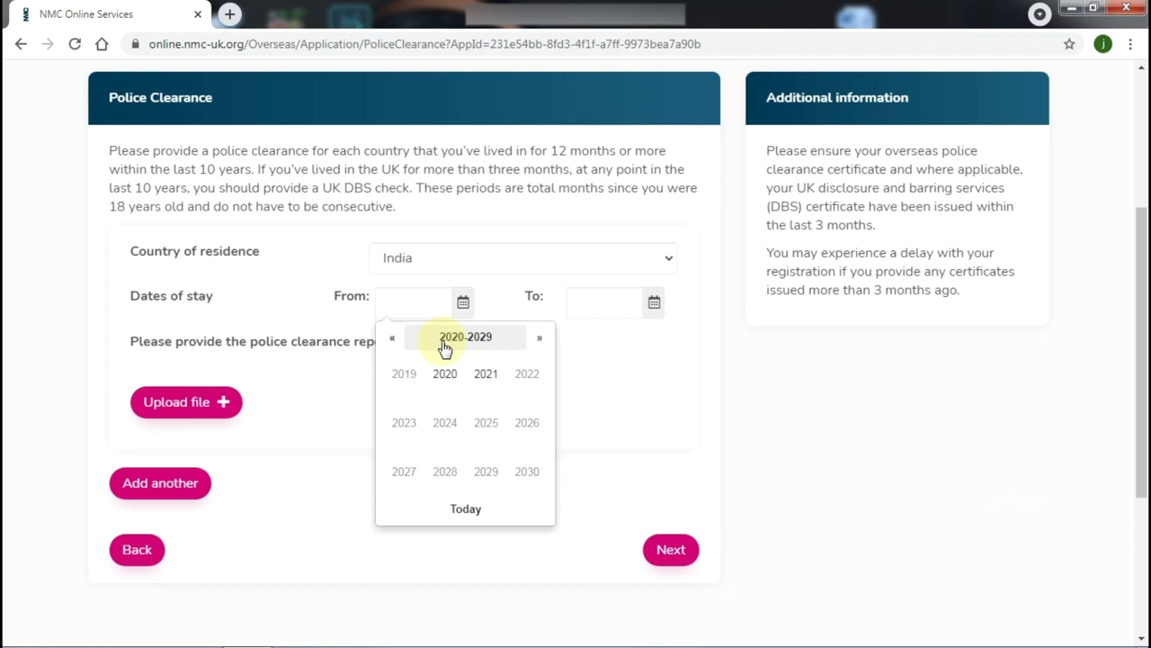
click(393, 338)
click(393, 339)
click(392, 339)
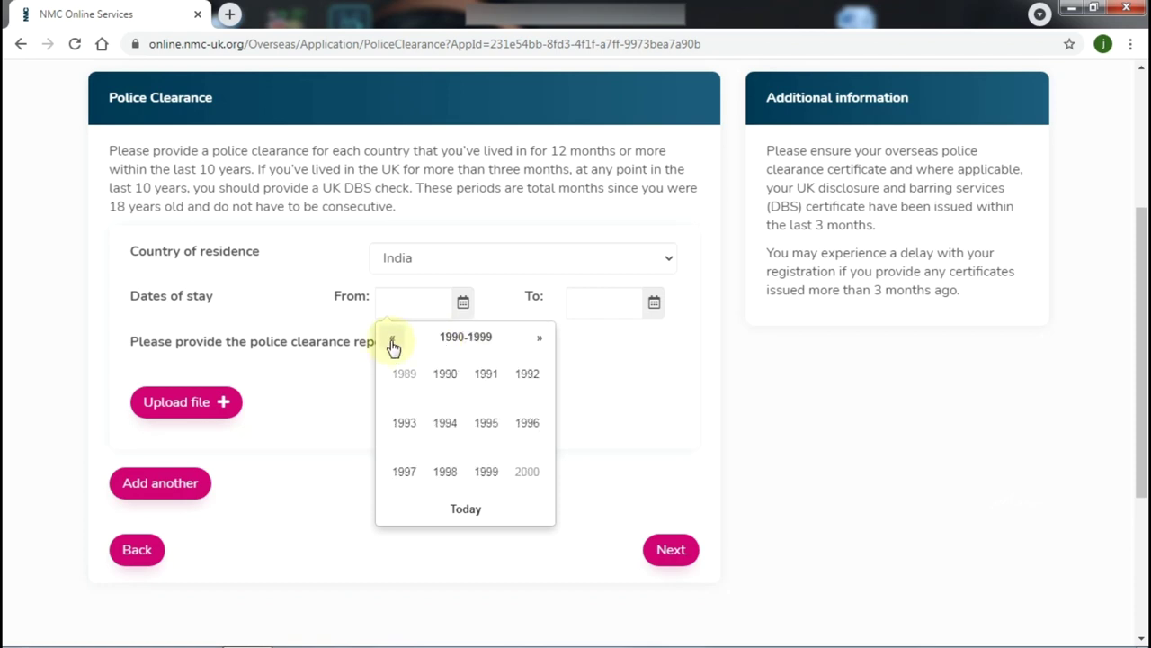
click(403, 375)
click(403, 423)
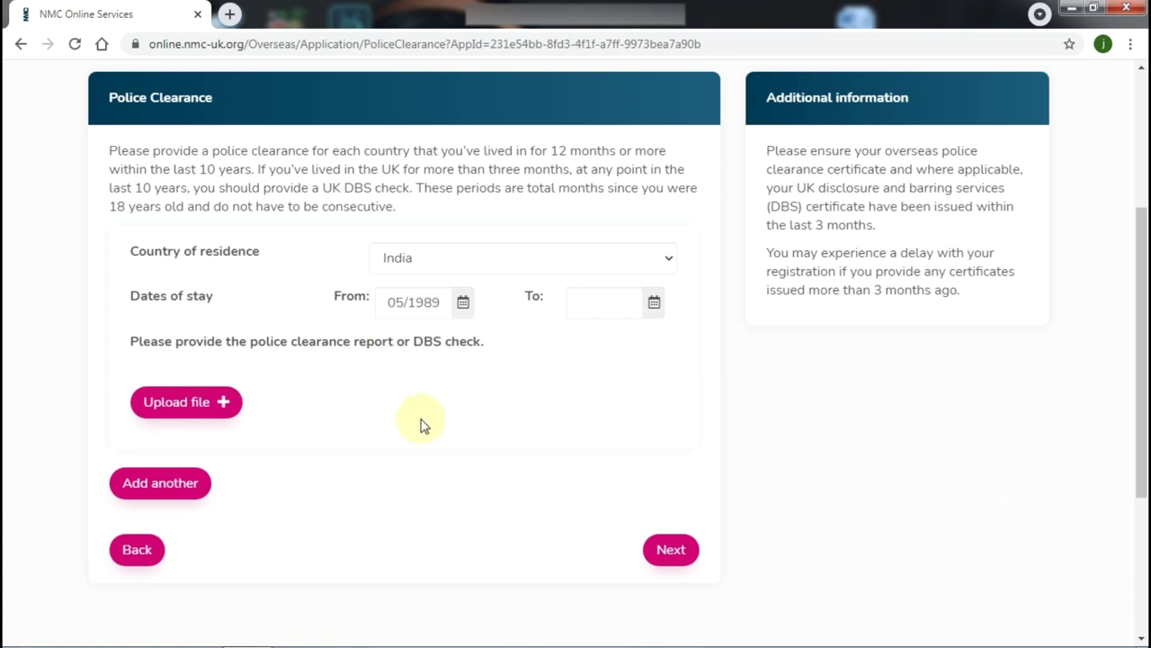
- Set the end of the stay in India to 01/2013 and upload PCC-India.pdf as the police clearance report
click(654, 302)
click(605, 389)
click(212, 404)
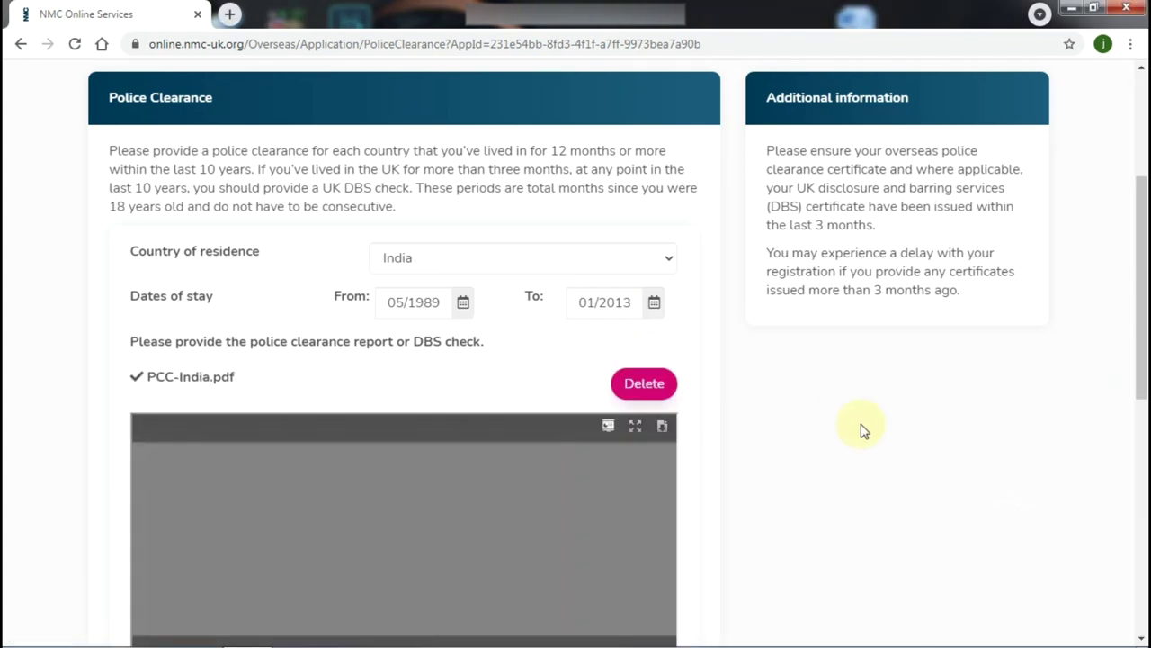
- Add another police clearance entry and set its country of residence to Saudi Arabia
scroll(861, 430, down, 5)
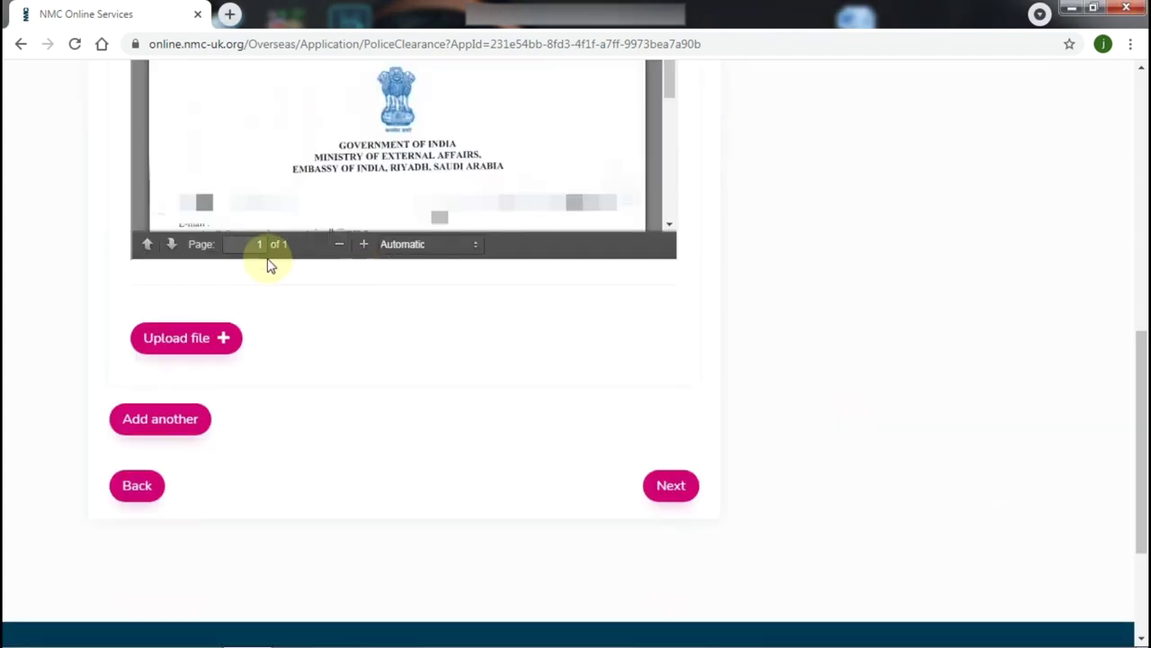
click(147, 419)
scroll(454, 376, down, 1)
scroll(454, 376, down, 2)
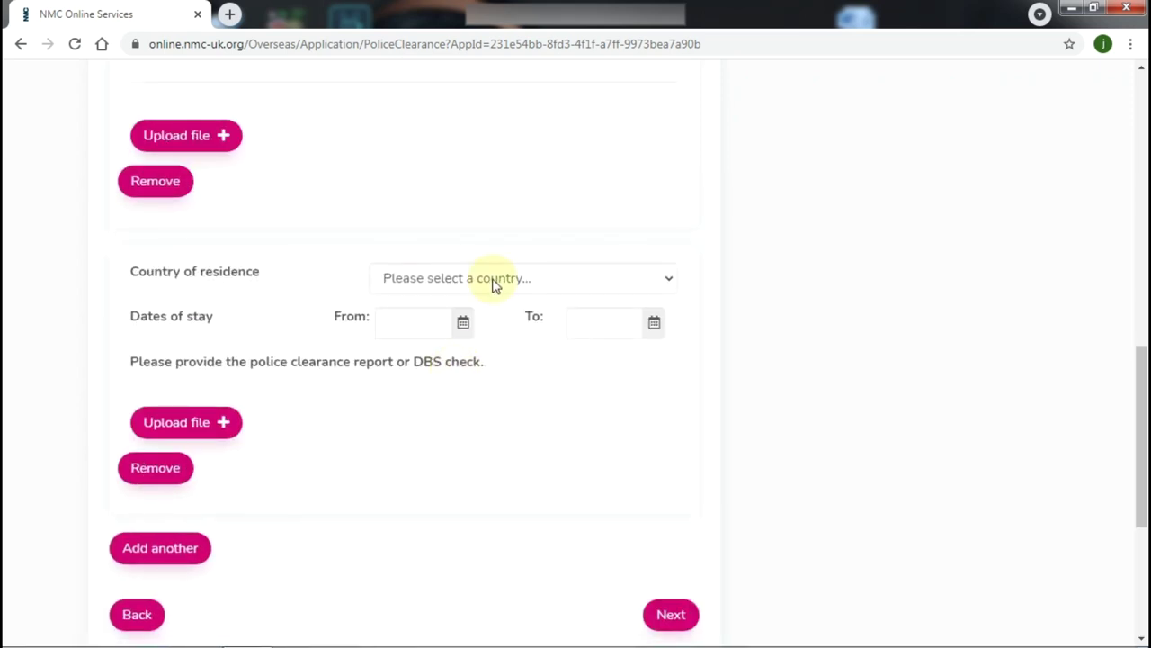
click(494, 282)
key(s)
key(s)
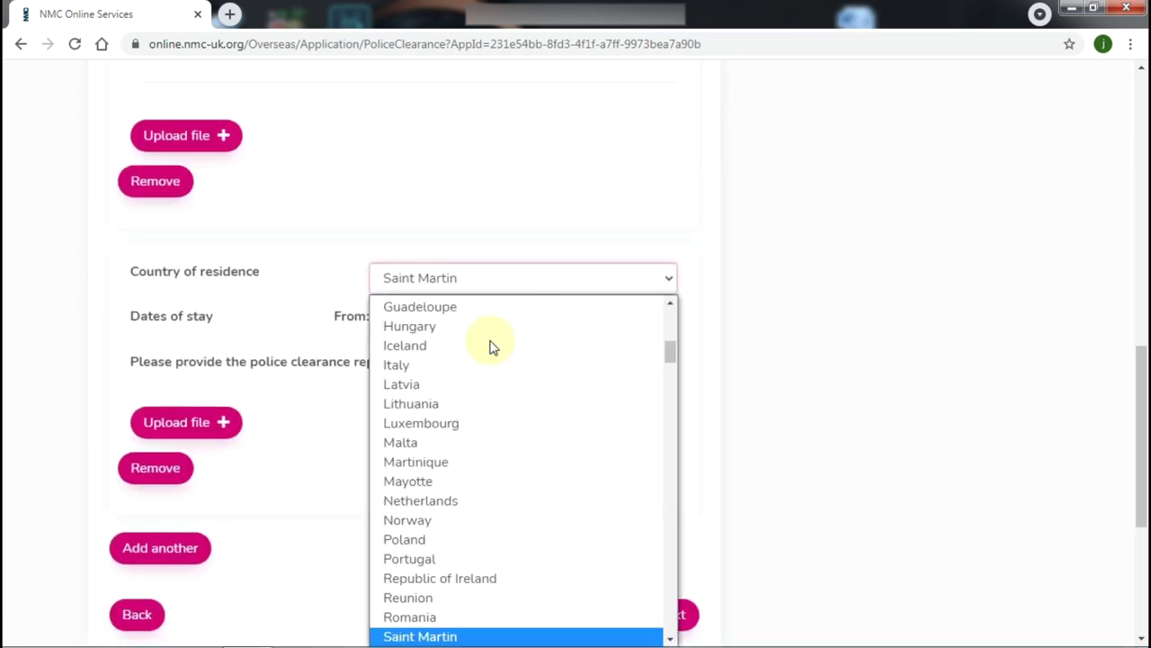
key(s)
key(s)
key(s)
key(s)
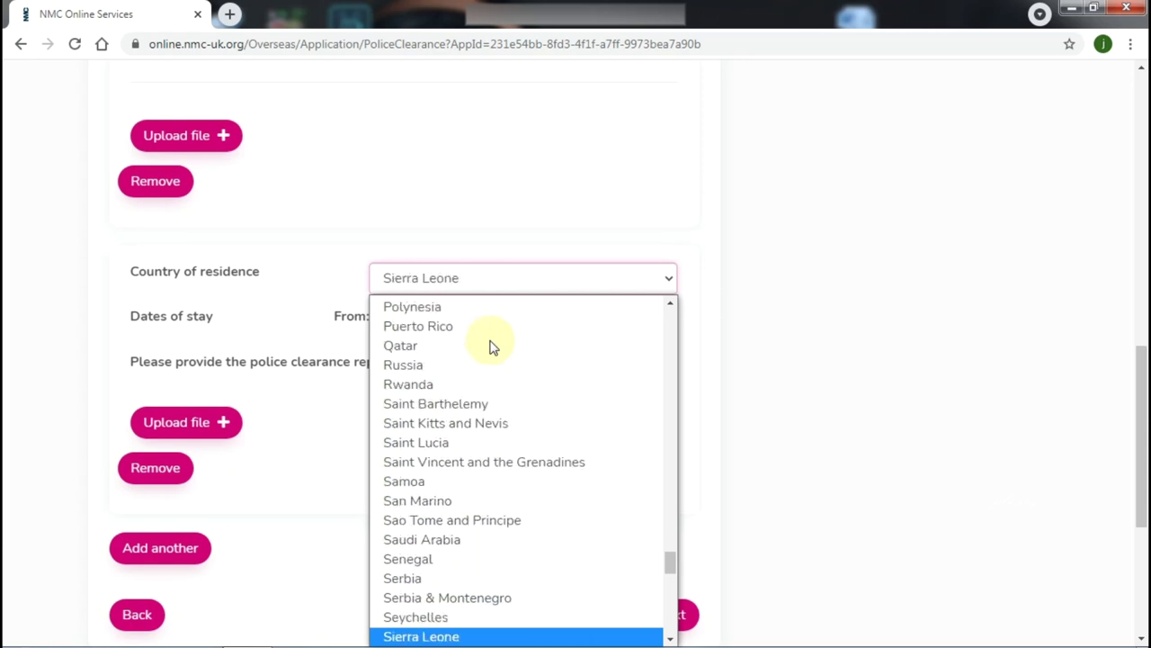
click(438, 540)
- Set the dates of stay in Saudi Arabia from 01/2013 to the current month, 06/2021
click(463, 326)
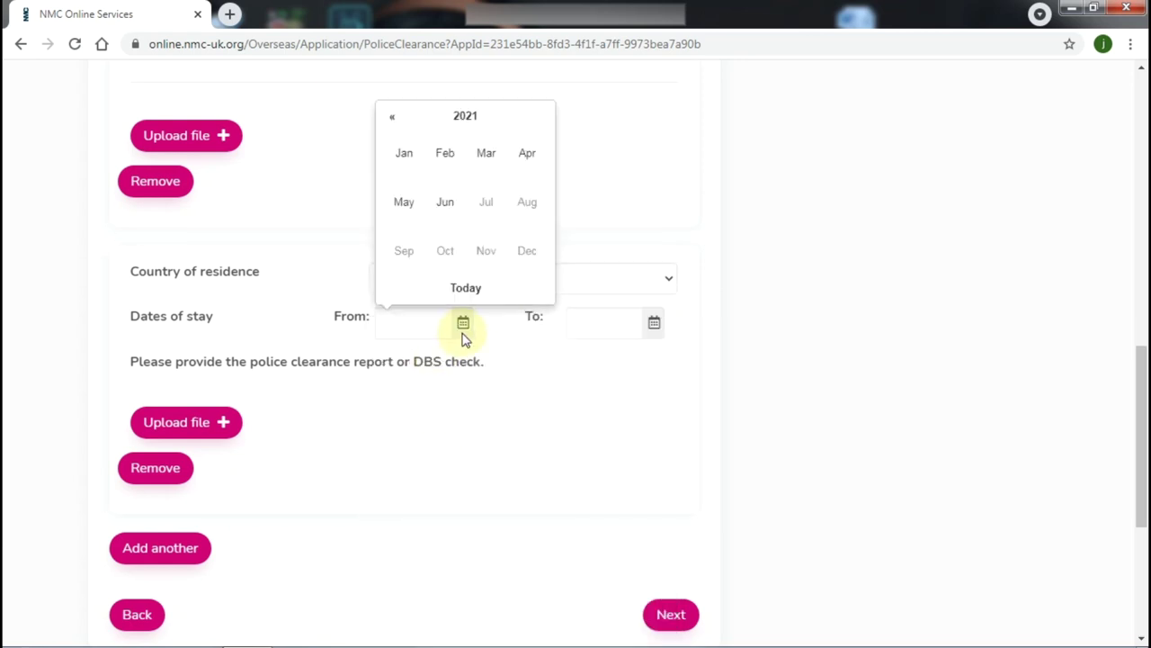
click(459, 119)
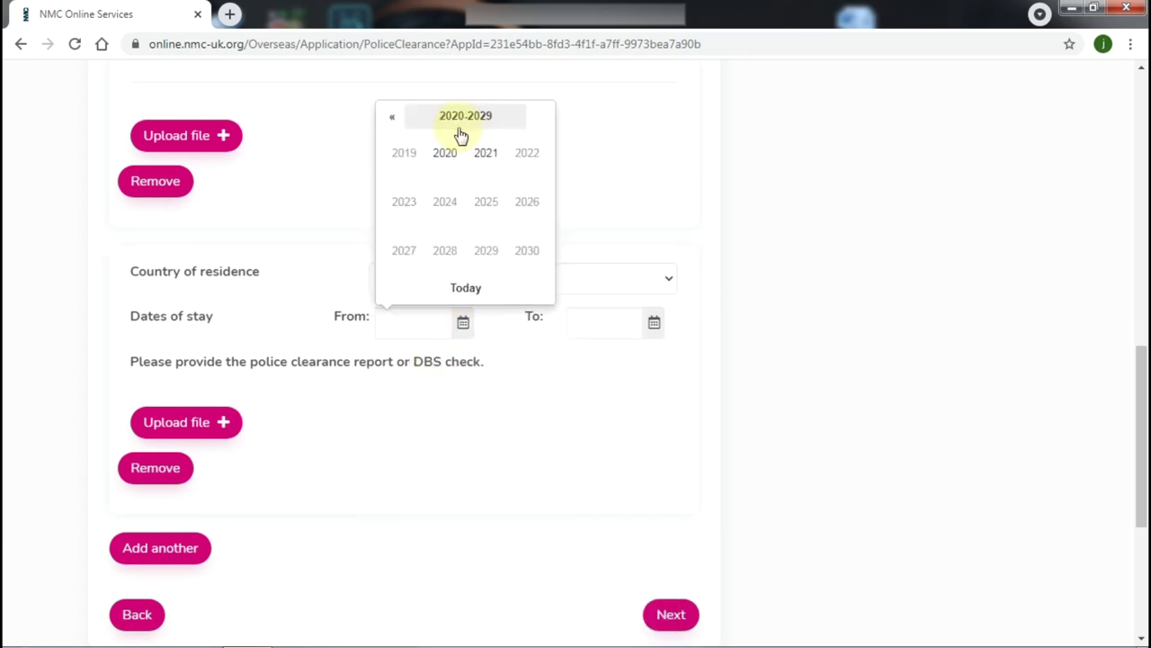
click(396, 117)
click(404, 198)
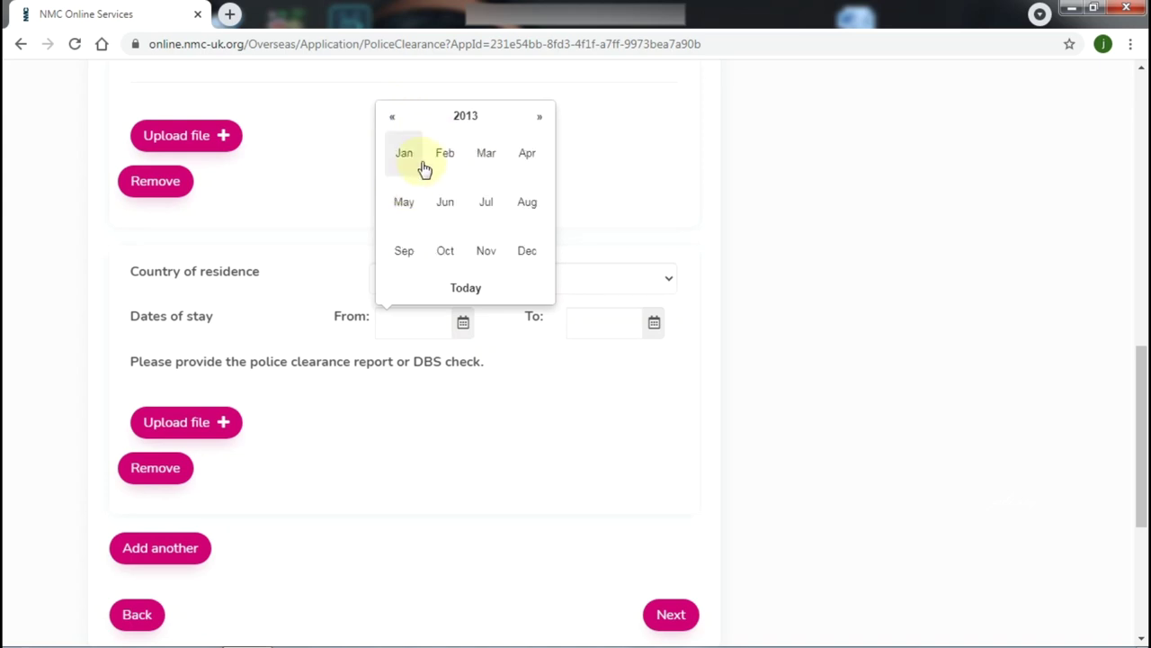
click(422, 167)
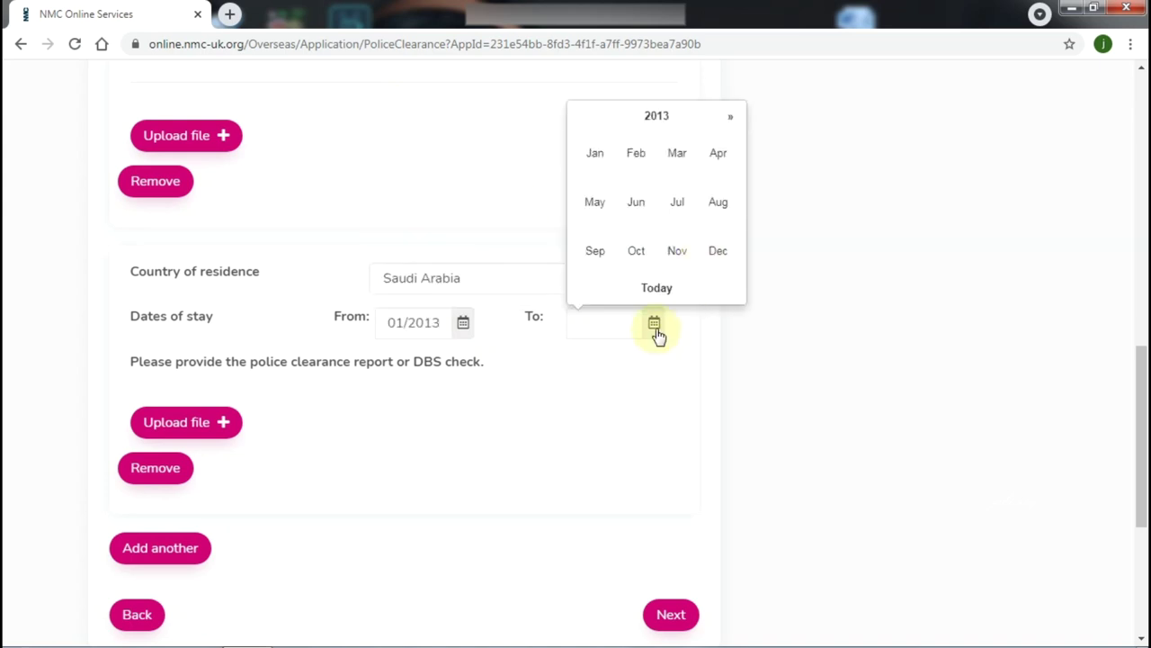
click(656, 287)
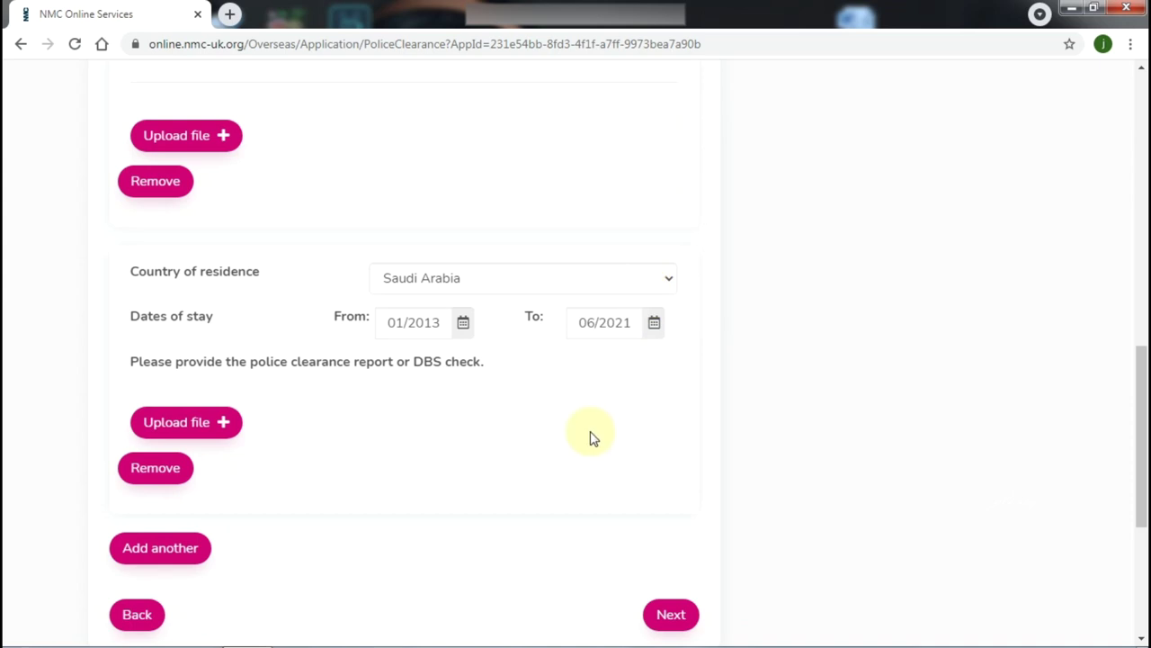
- Upload Saudi Poilice Clearance.pdf as the Saudi Arabia police clearance report and continue to the English Language section
click(197, 421)
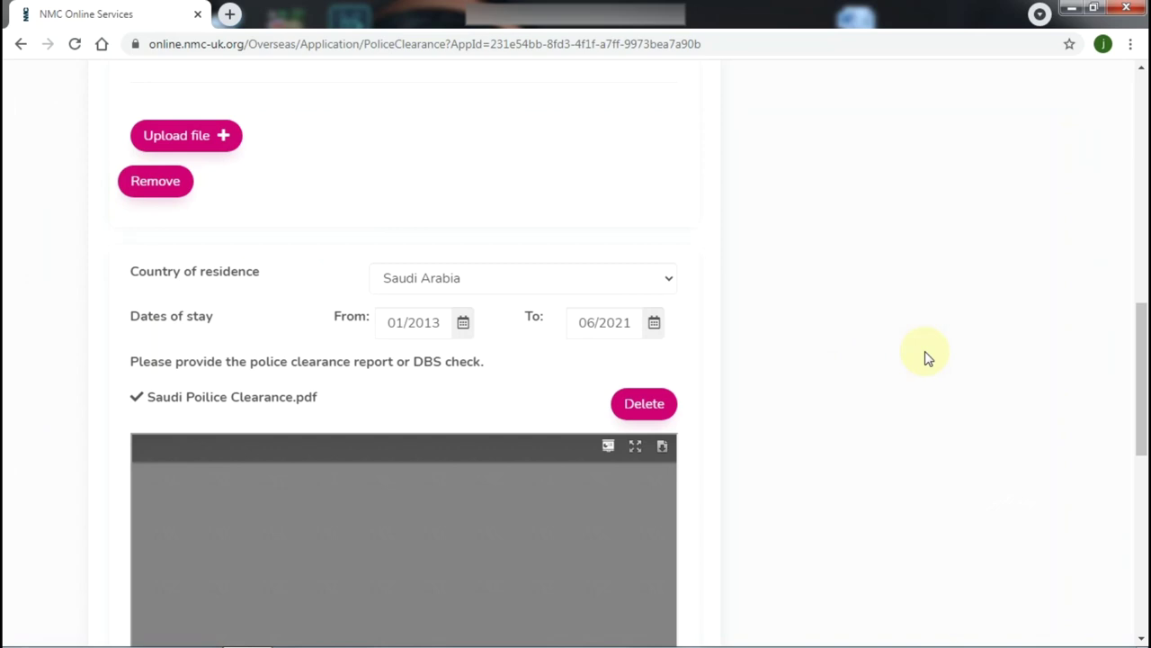
scroll(917, 365, down, 5)
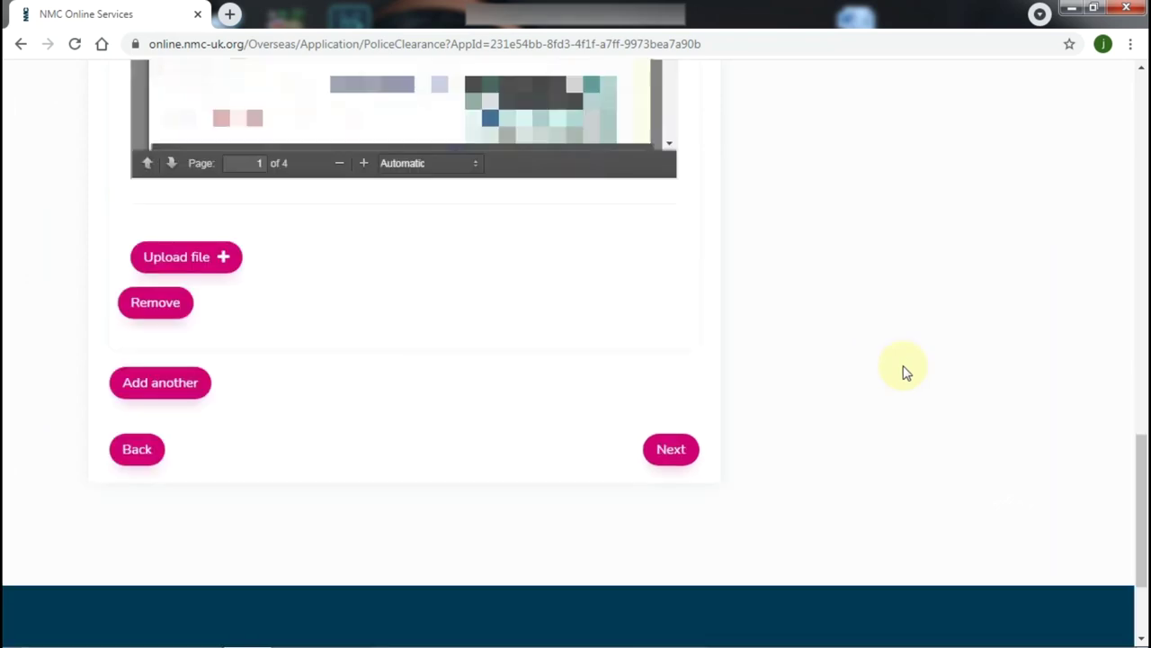
click(672, 450)
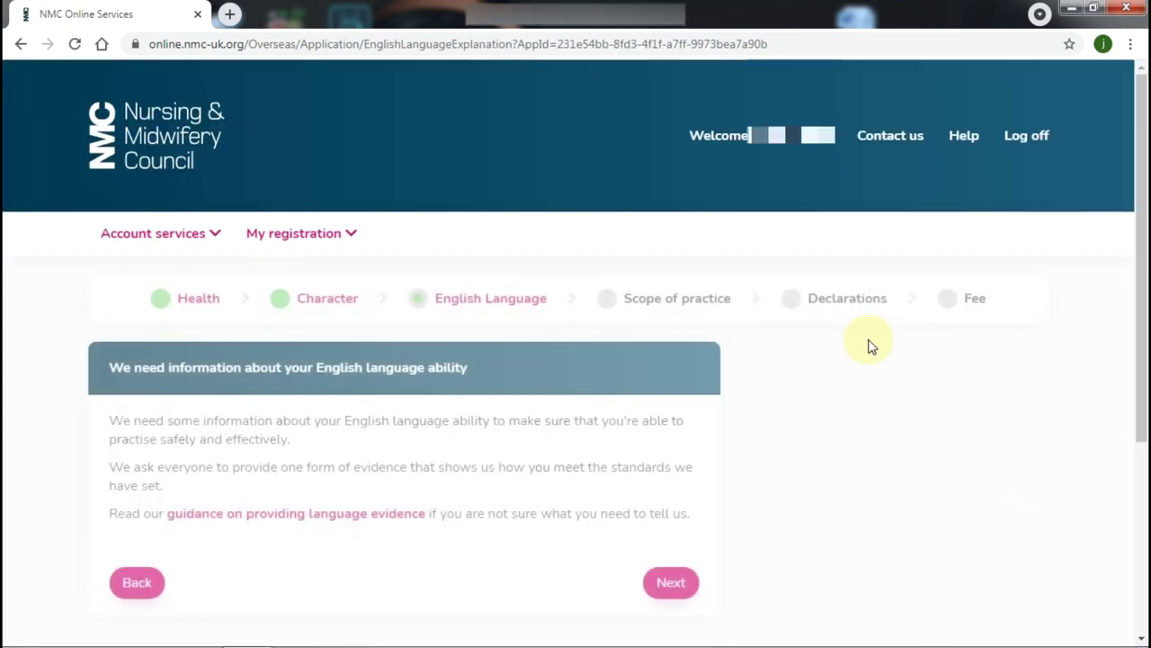
- Proceed past the English language introduction and submit Approved English test as the type of language evidence
scroll(871, 346, down, 2)
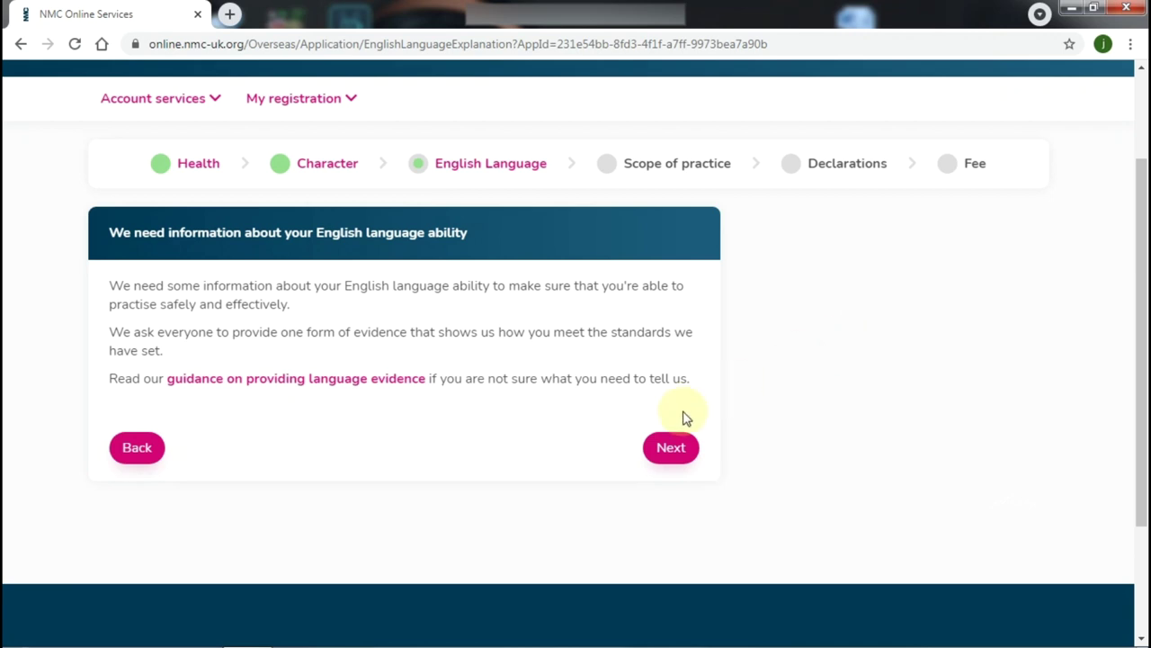
click(673, 446)
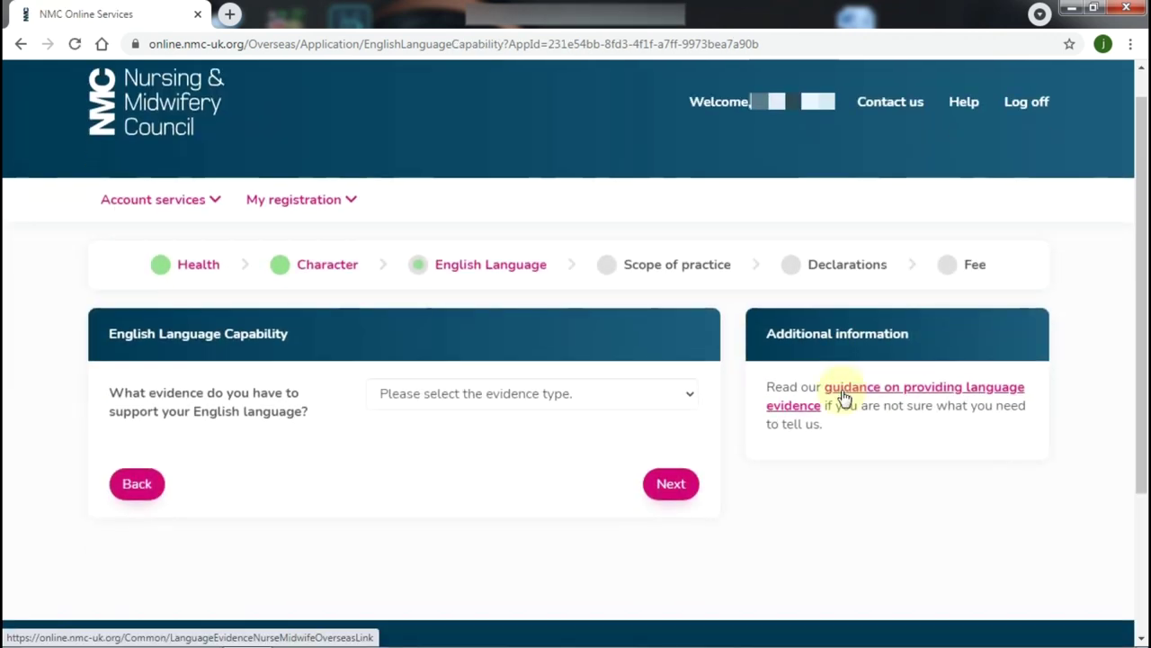
scroll(844, 395, down, 1)
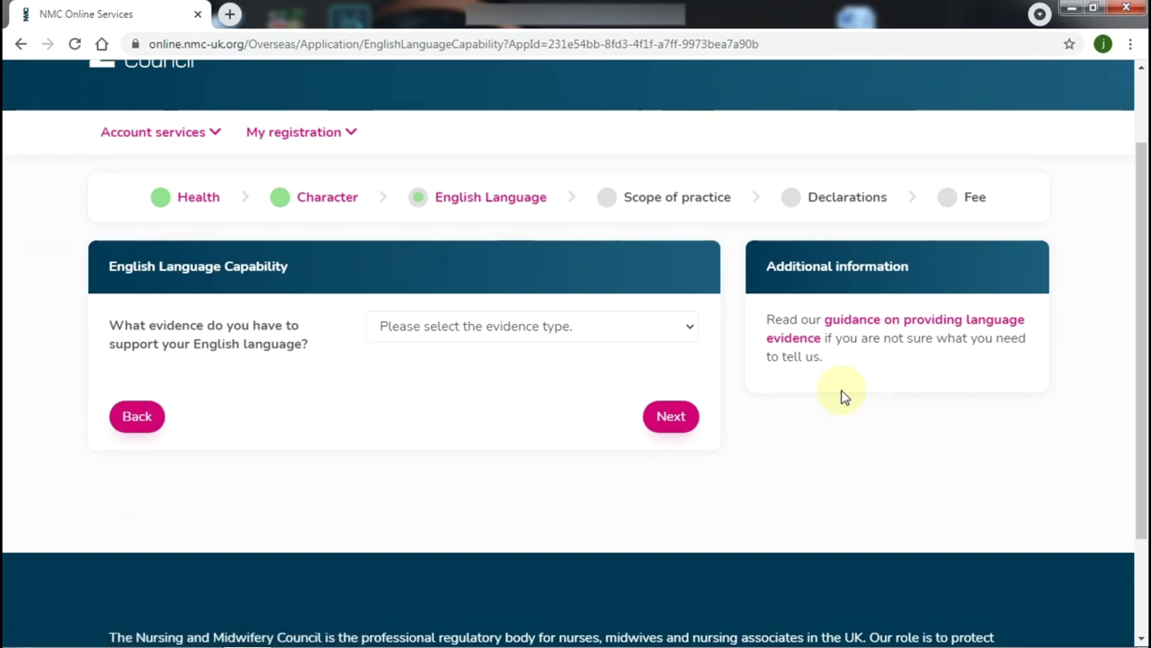
click(589, 338)
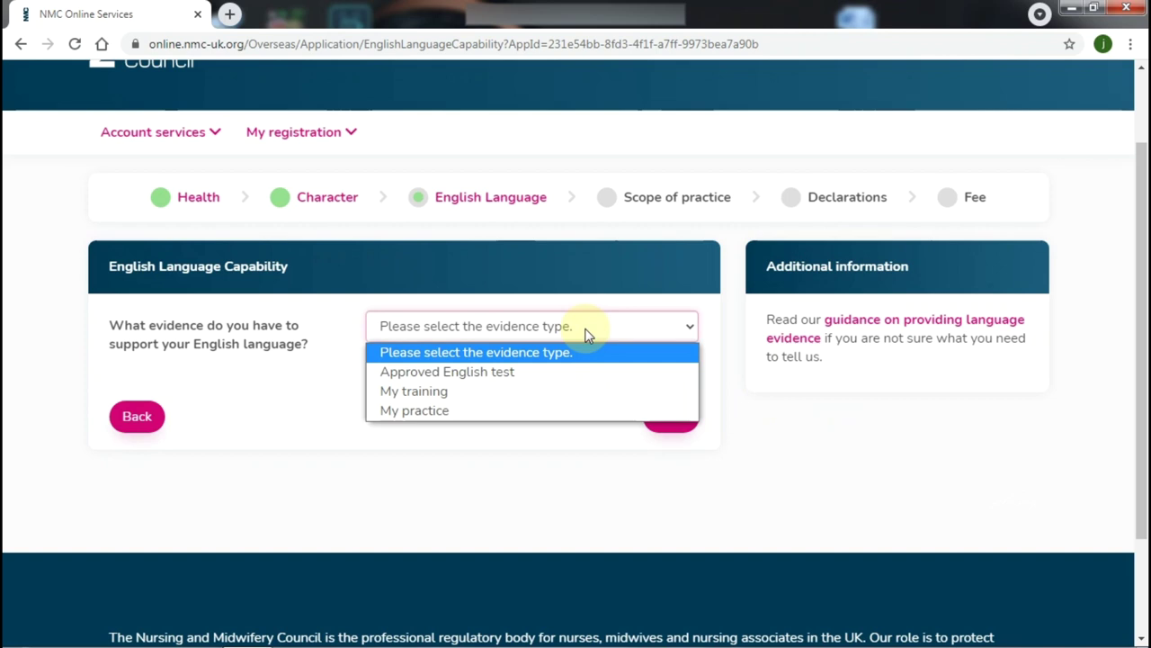
click(544, 373)
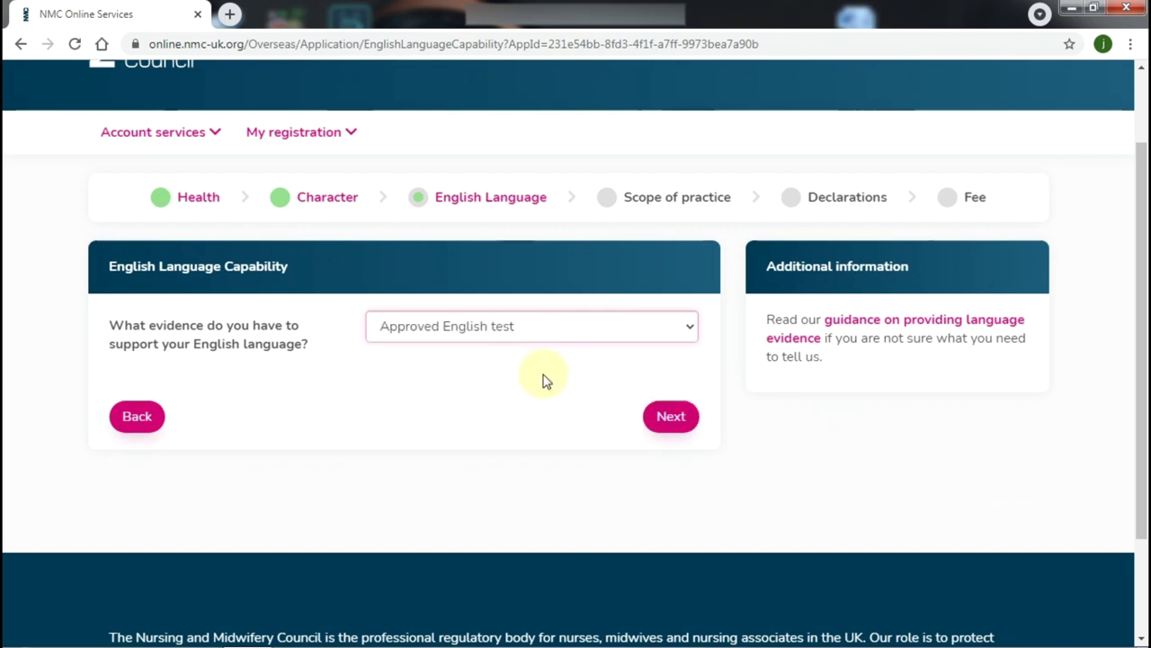
click(671, 419)
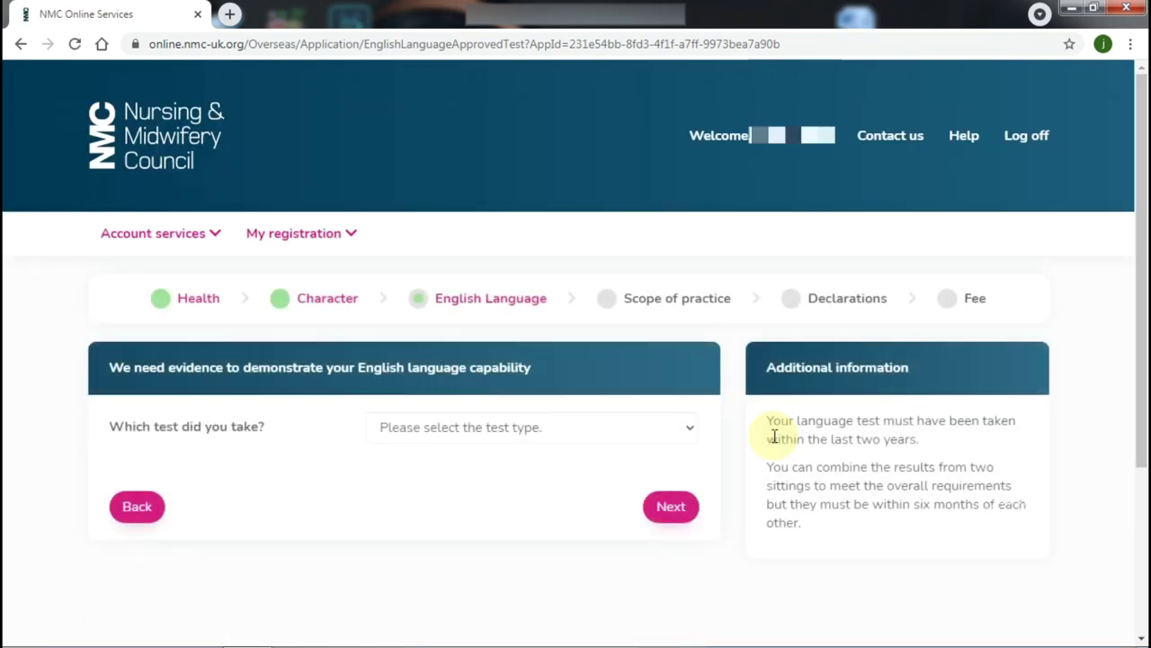
- Choose OET as the English test taken
scroll(773, 436, down, 1)
scroll(773, 436, down, 2)
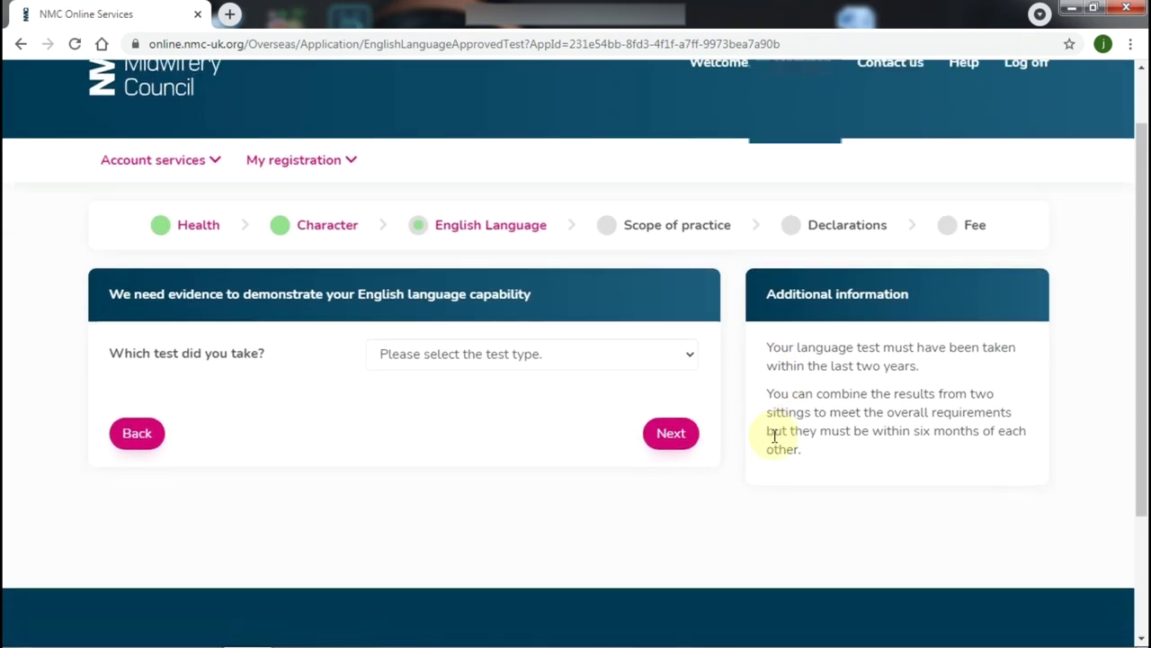
click(635, 336)
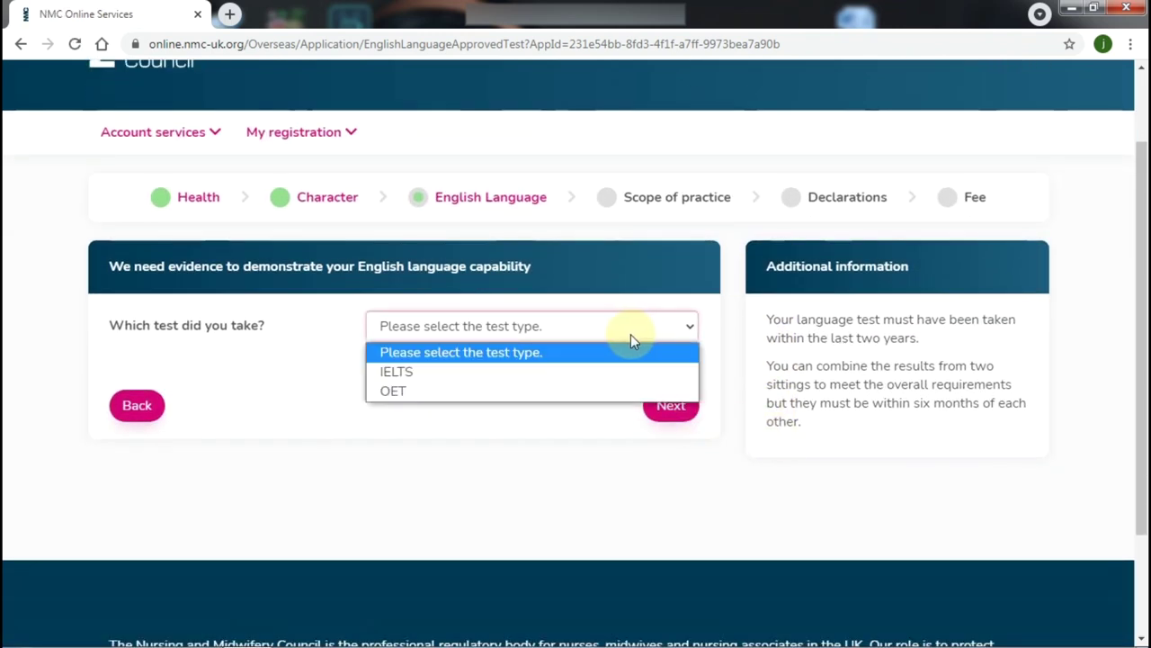
click(580, 390)
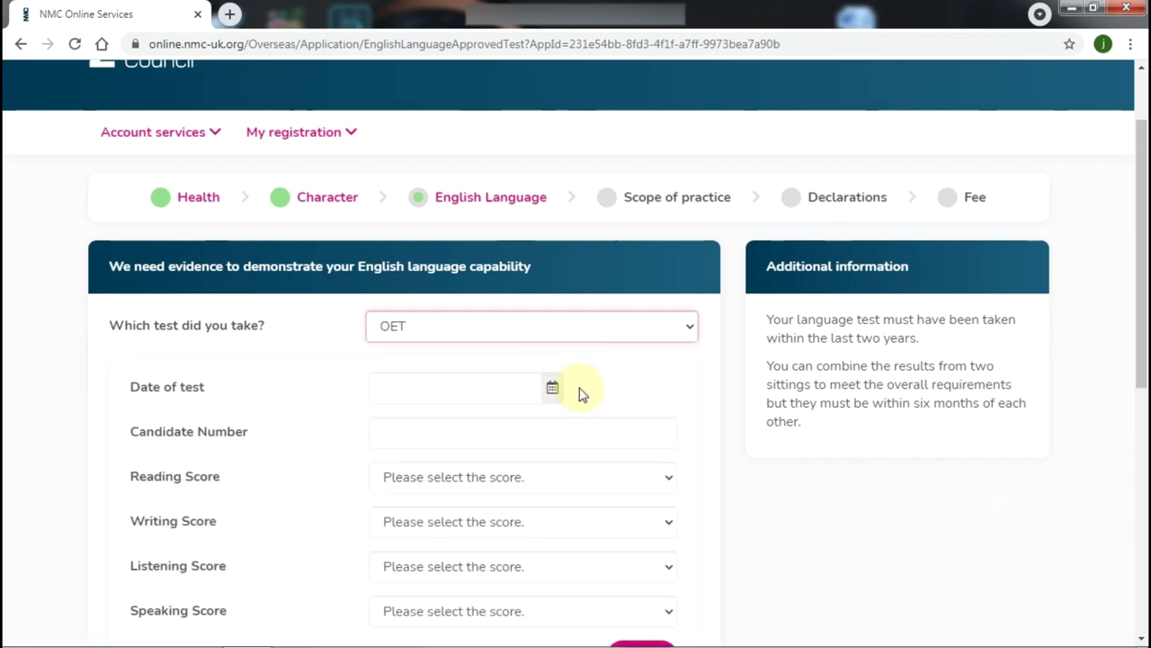
click(819, 483)
- Complete and submit the OET details with Reading B, Writing C+, Listening B, Speaking B and OET_Result.pdf as the test certificate
scroll(821, 486, down, 1)
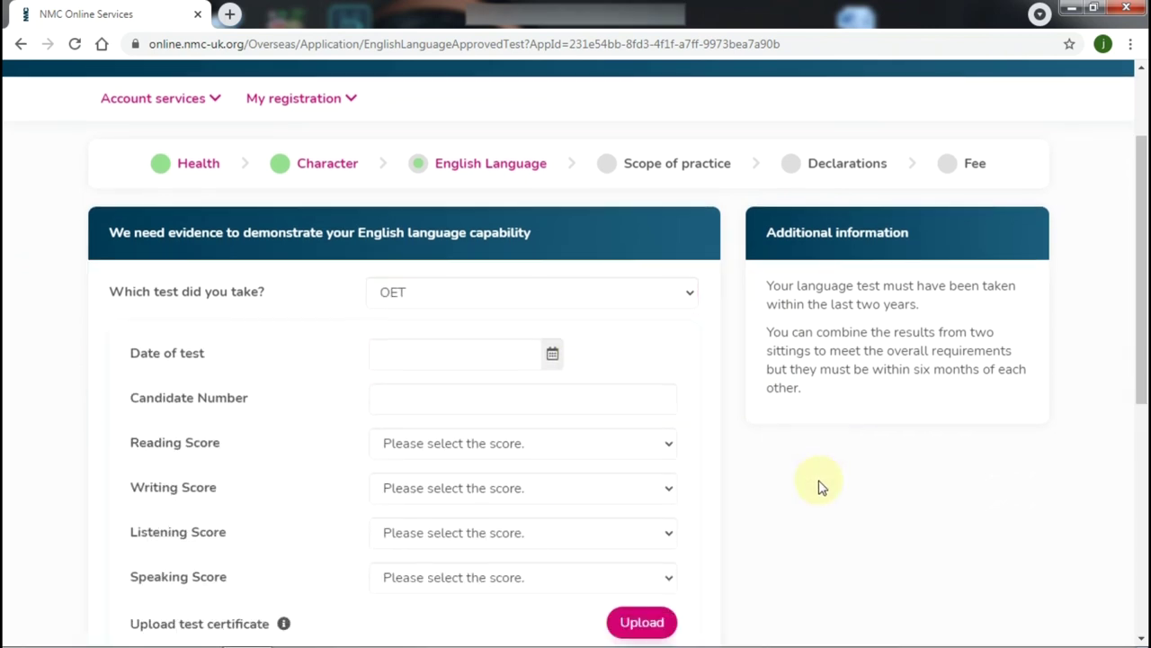
scroll(820, 487, down, 2)
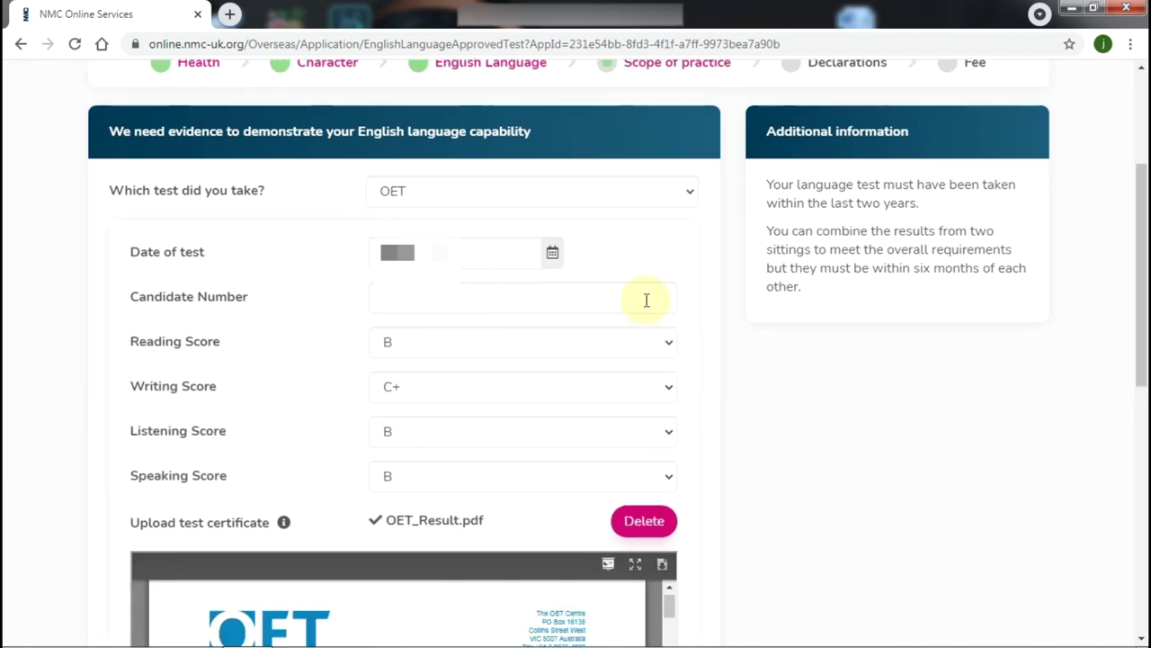
scroll(814, 473, down, 4)
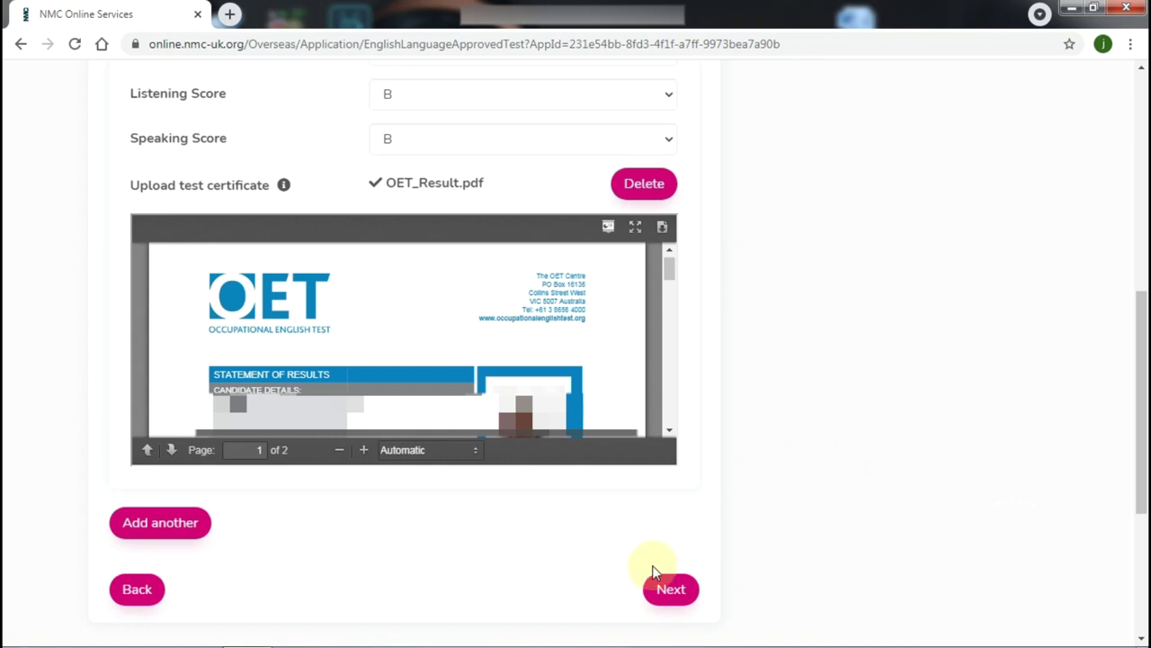
click(673, 590)
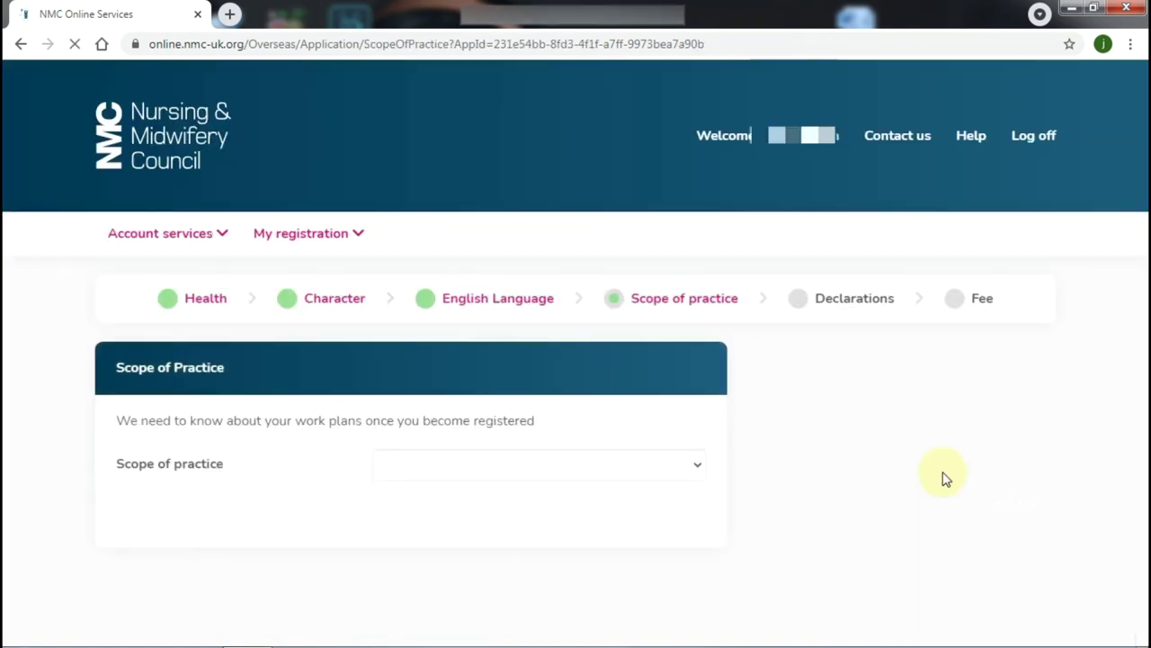
- Set the scope of practice to Direct clinical care or management - adult and general care nursing
scroll(944, 479, down, 2)
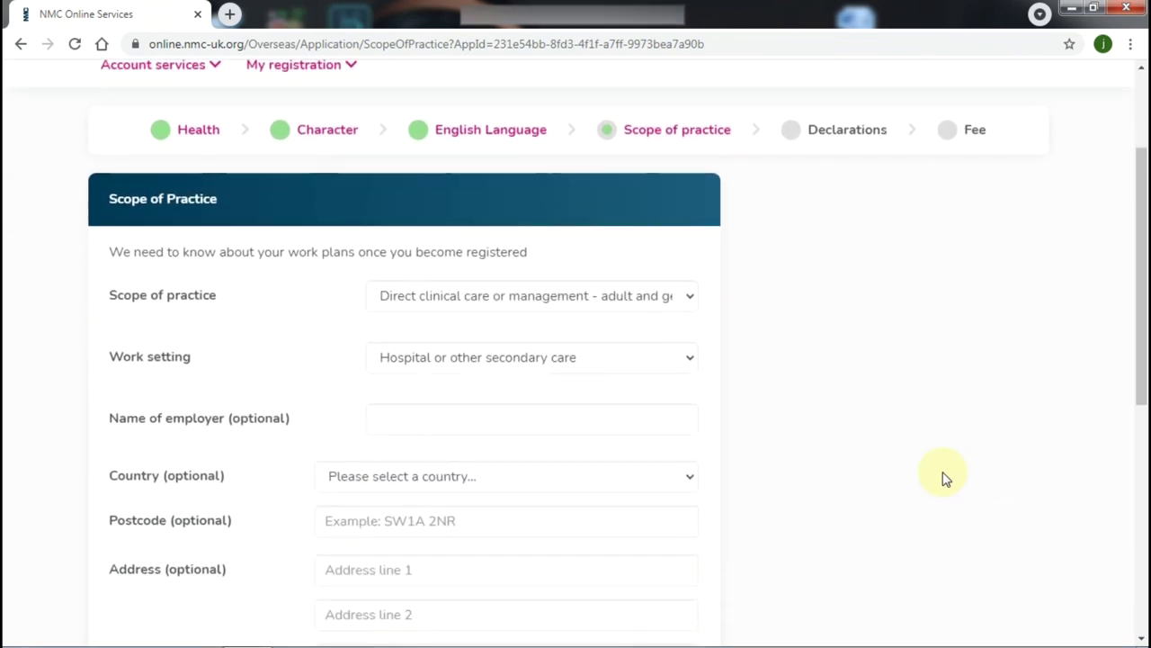
click(663, 303)
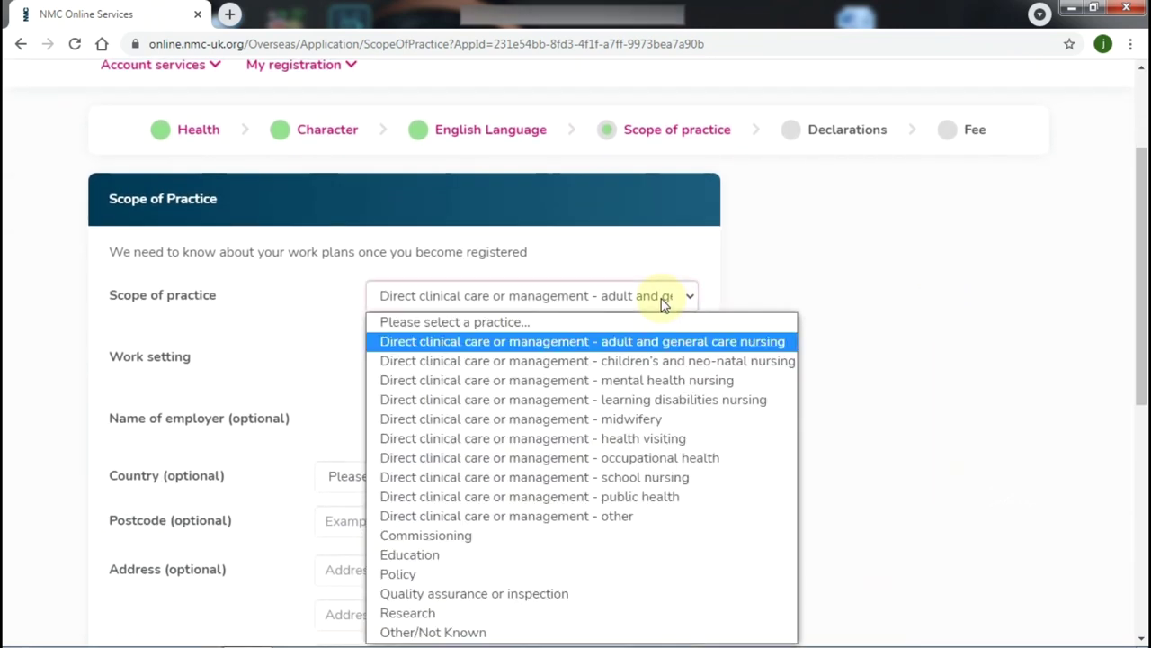
click(627, 345)
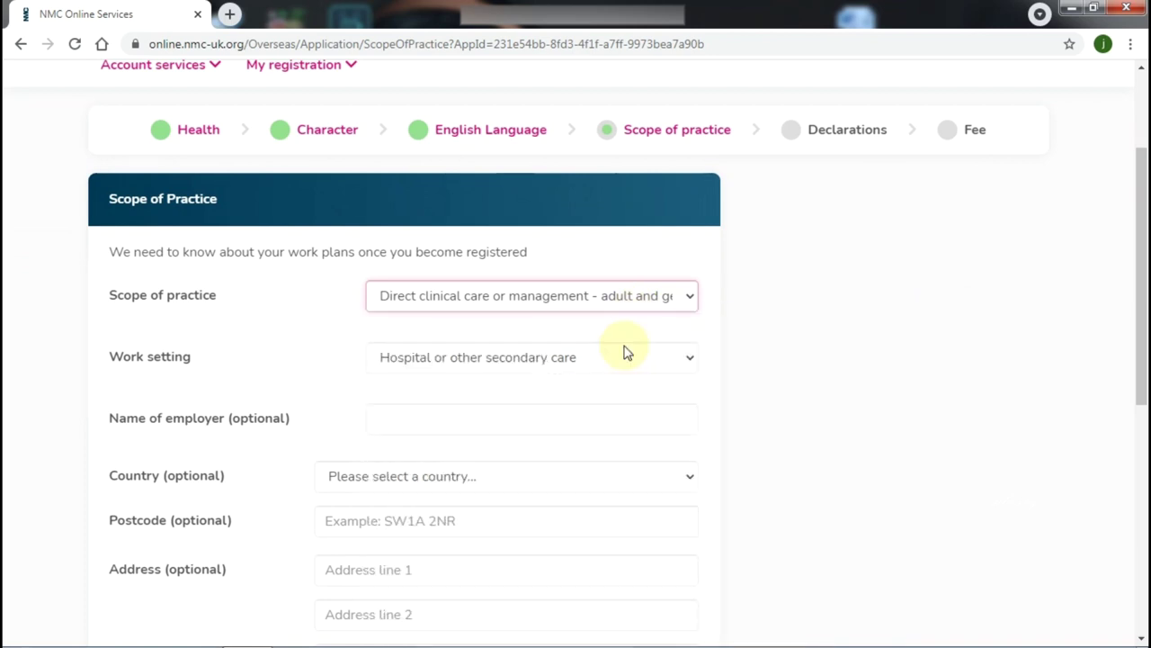
- Set the work setting to Hospital or other secondary care, leave the optional employer details blank, and continue to the indemnity arrangement
click(564, 372)
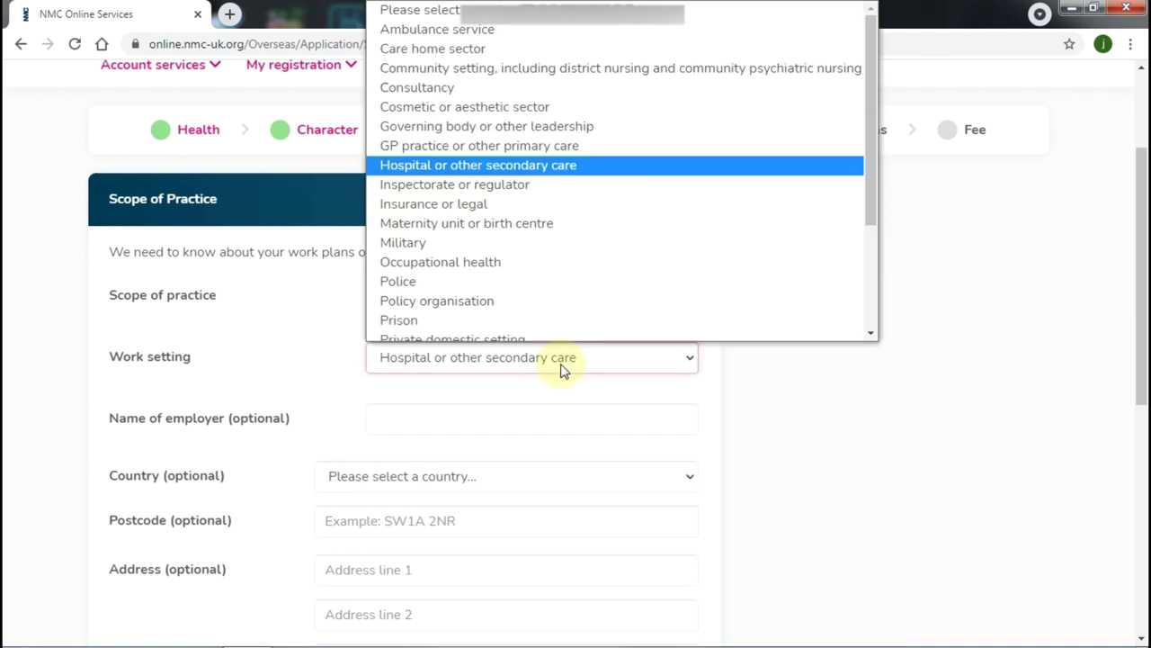
click(508, 173)
click(730, 412)
scroll(730, 412, down, 2)
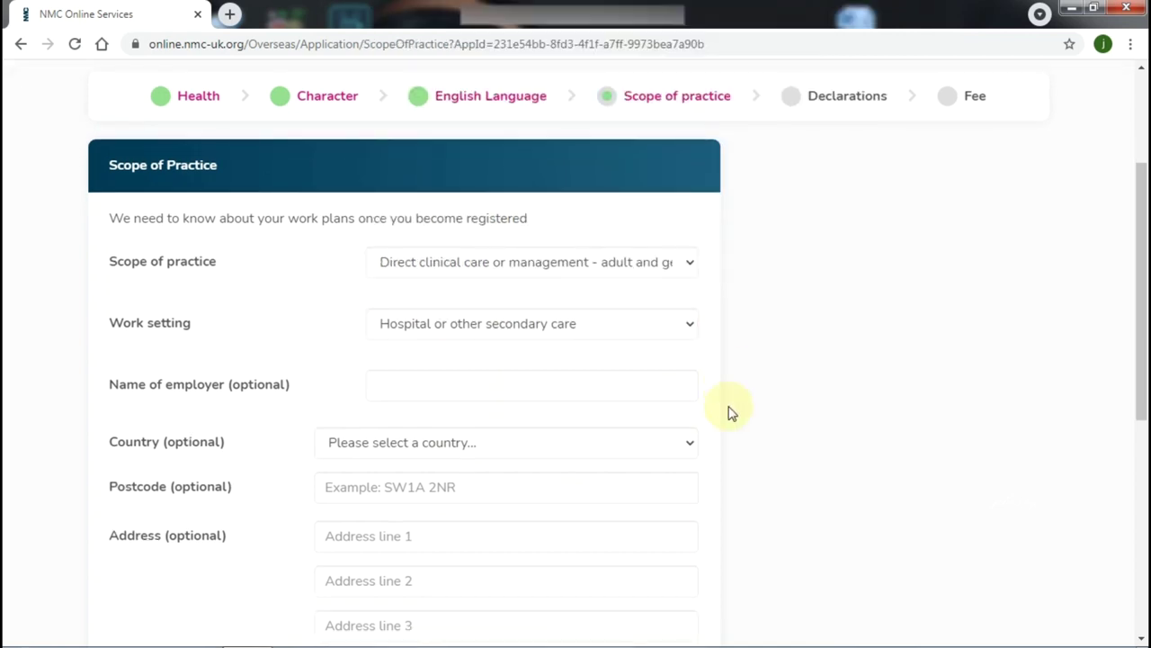
scroll(731, 412, down, 2)
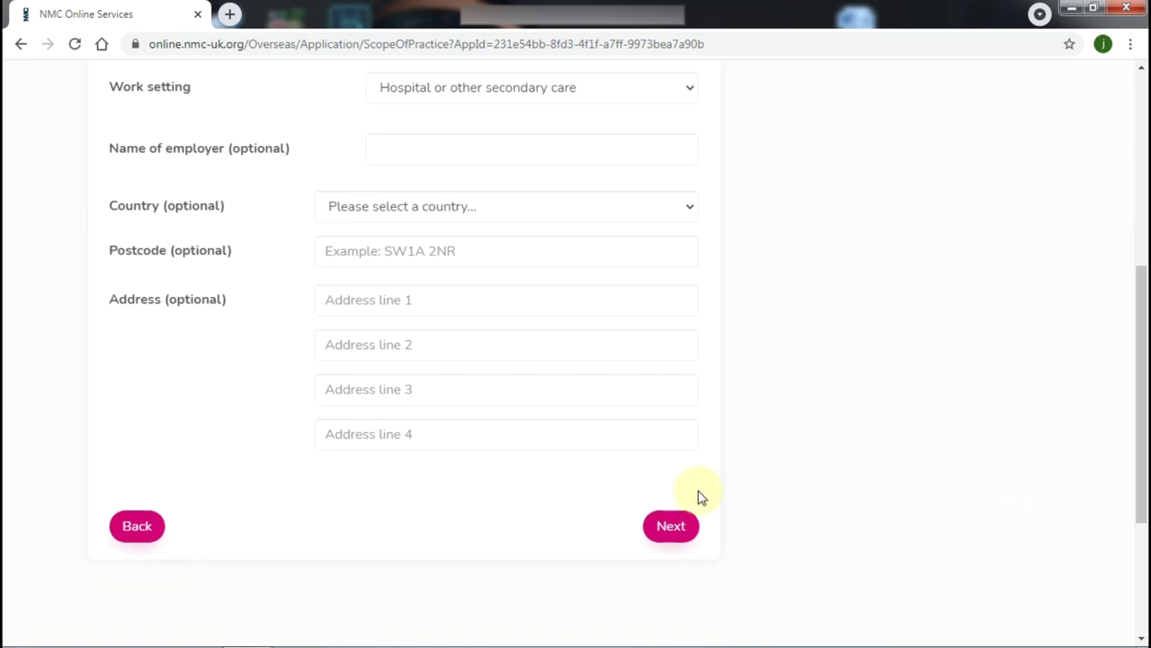
click(677, 529)
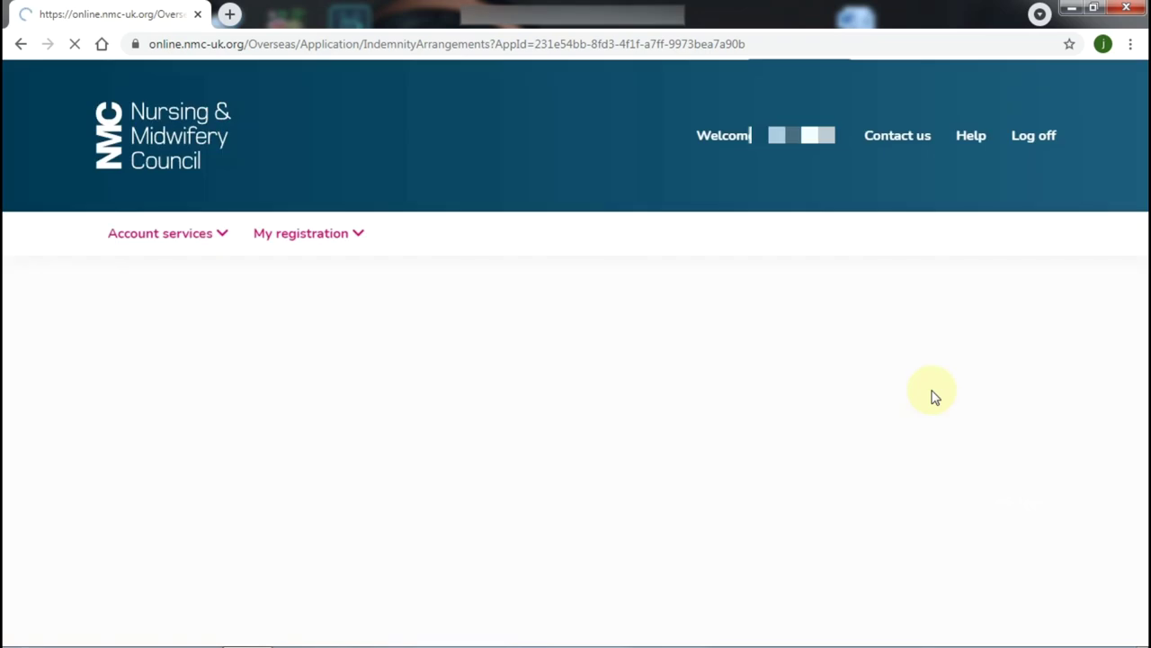
- Answer Yes to the declaration of holding appropriate indemnity cover and select Employment contract(s) as its basis
scroll(933, 397, down, 1)
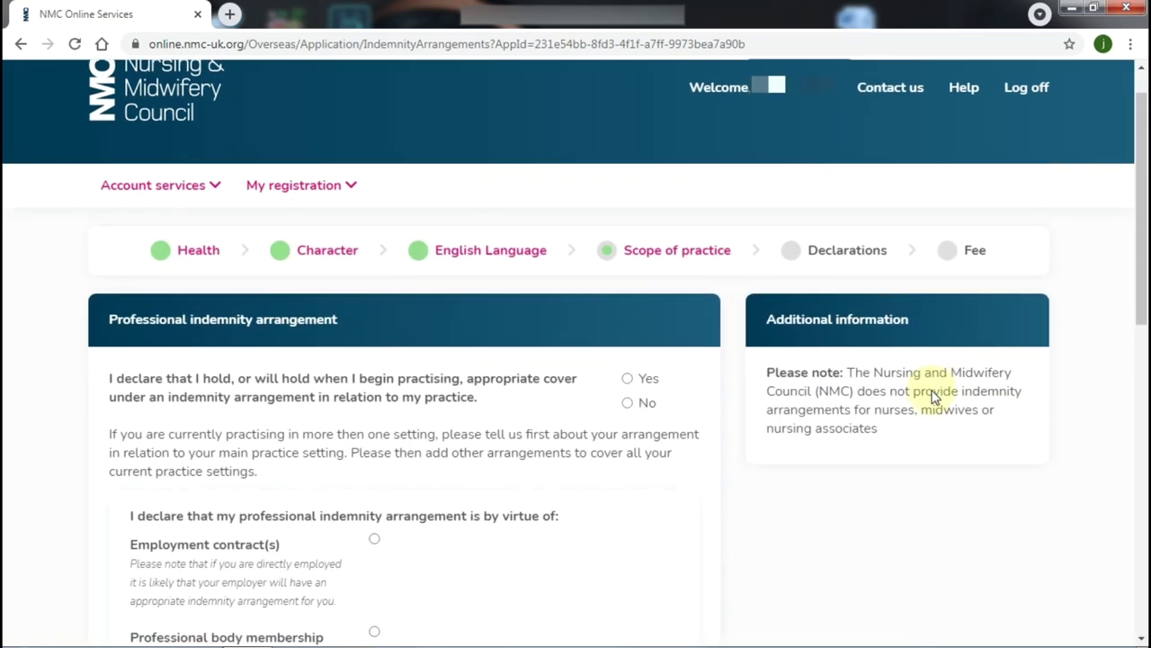
scroll(933, 397, down, 2)
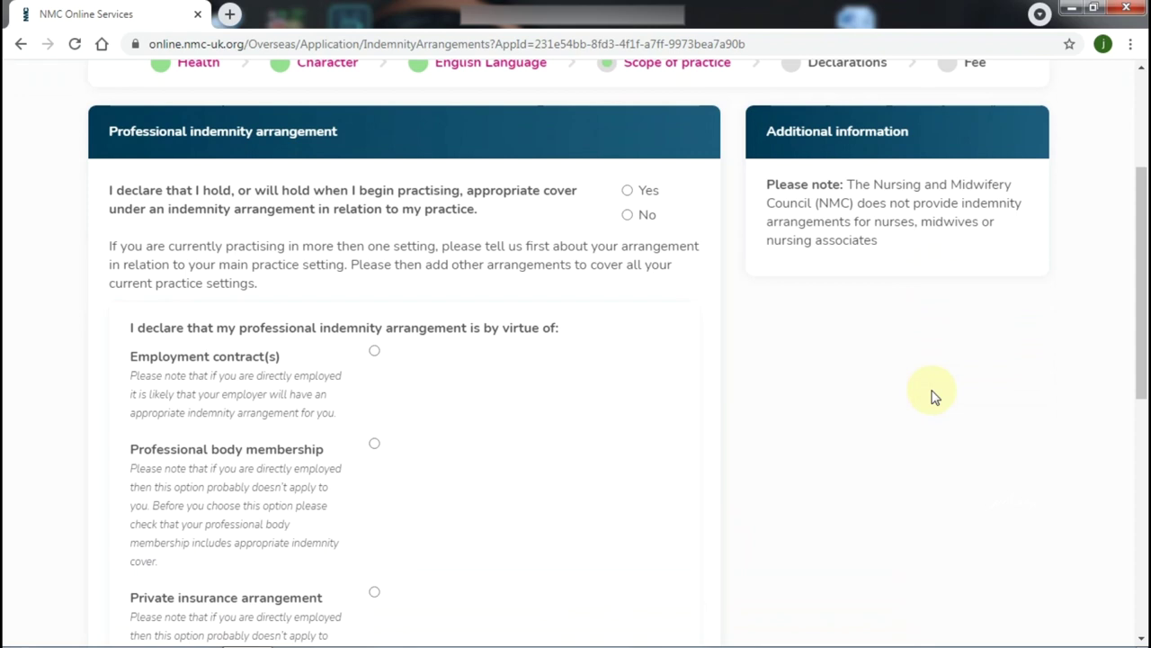
key(ctrl+minus)
key(ctrl+minus)
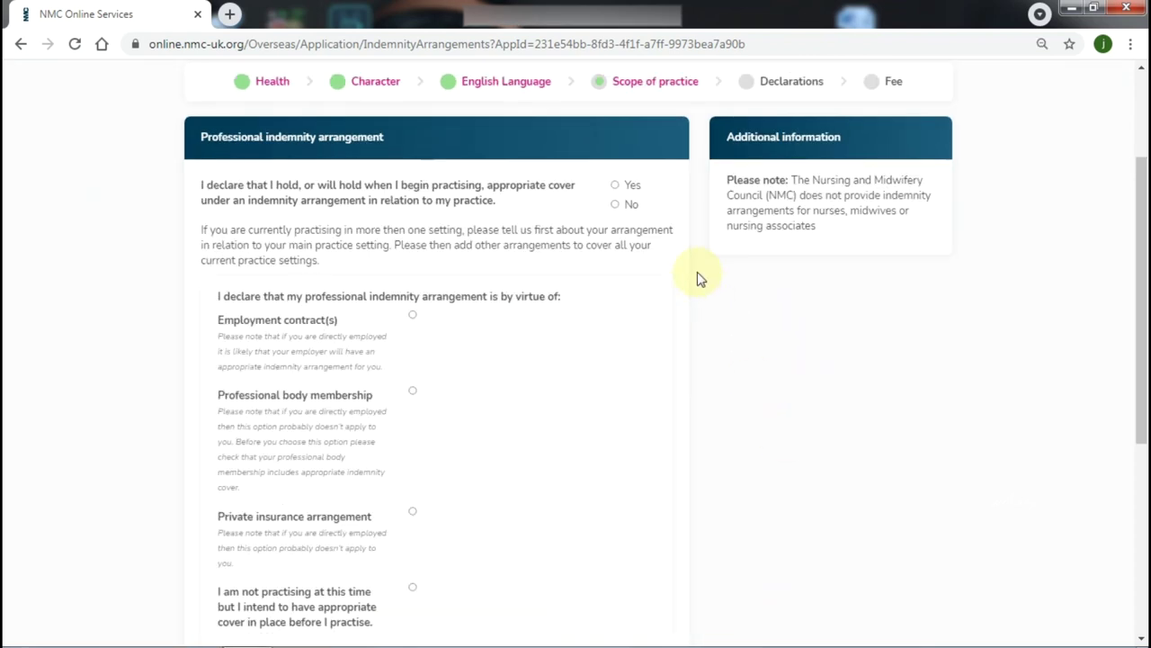
click(616, 185)
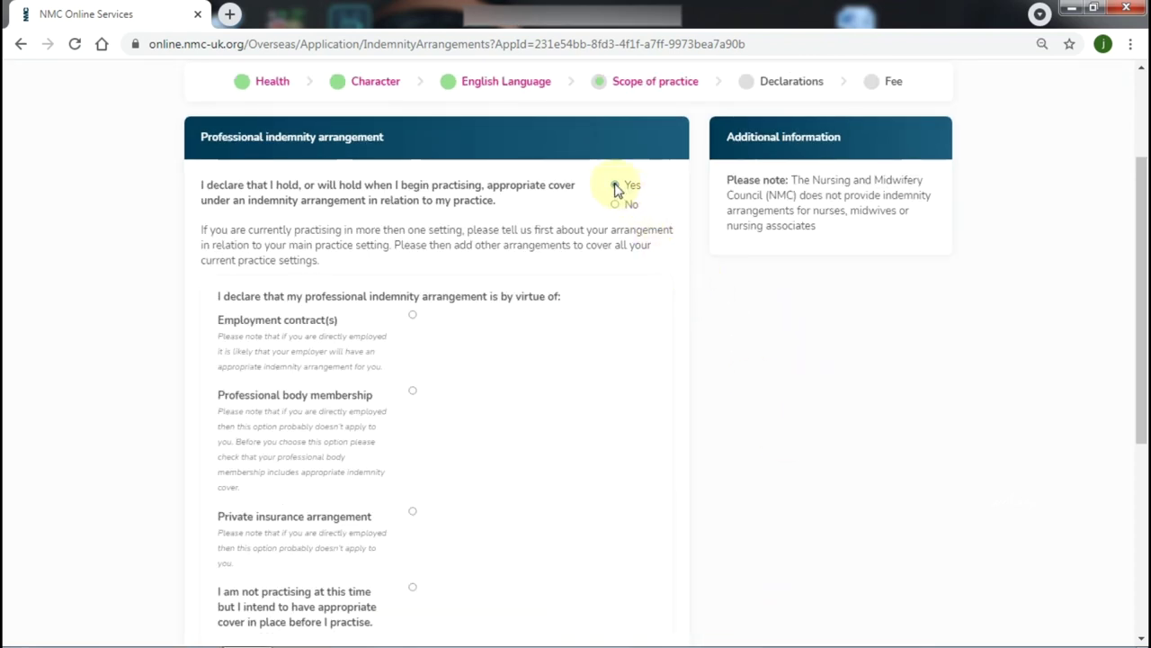
scroll(708, 349, down, 2)
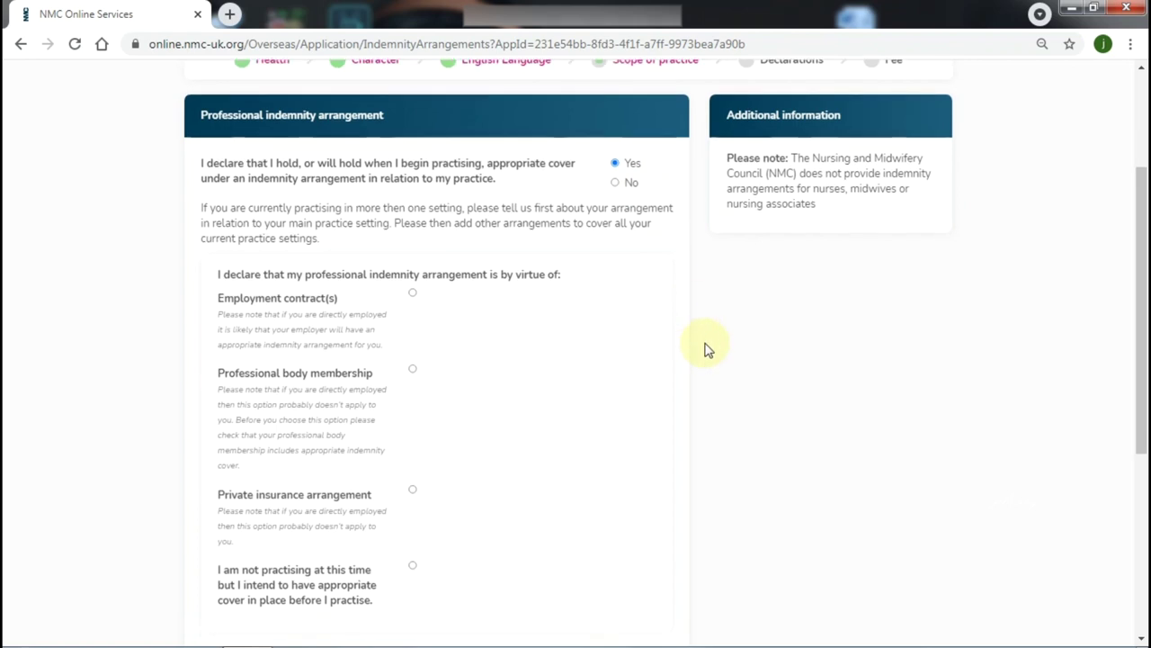
scroll(708, 349, down, 1)
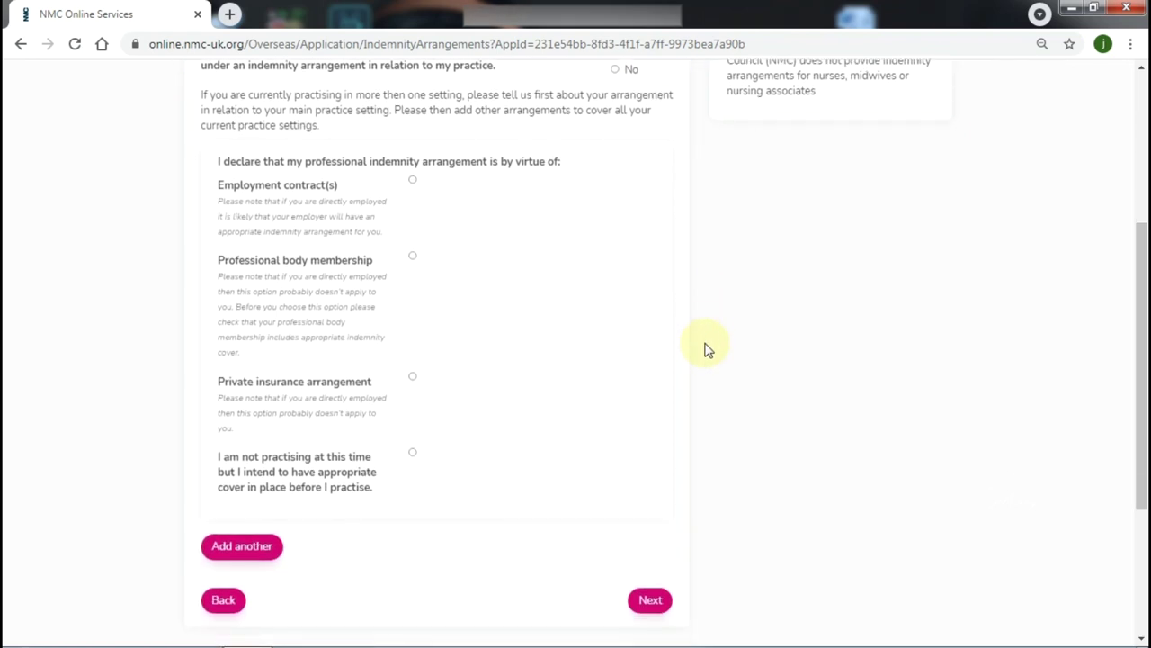
click(413, 181)
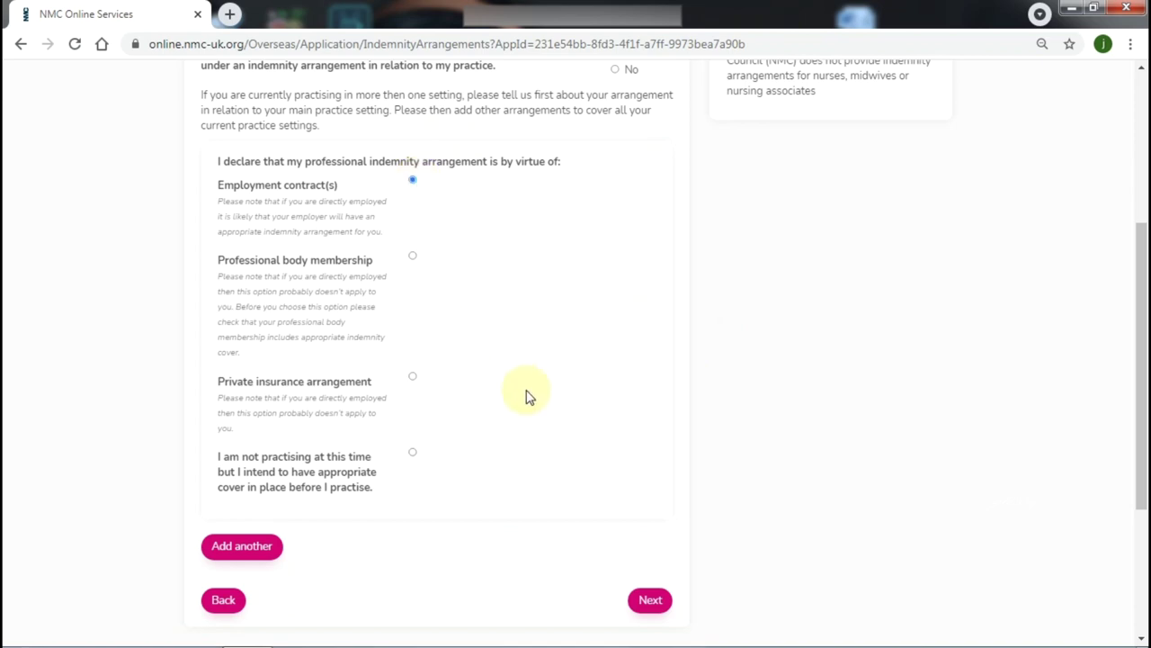
- Submit the employment contract indemnity arrangement, and accept and submit all five statements in the summary and final declaration
click(651, 600)
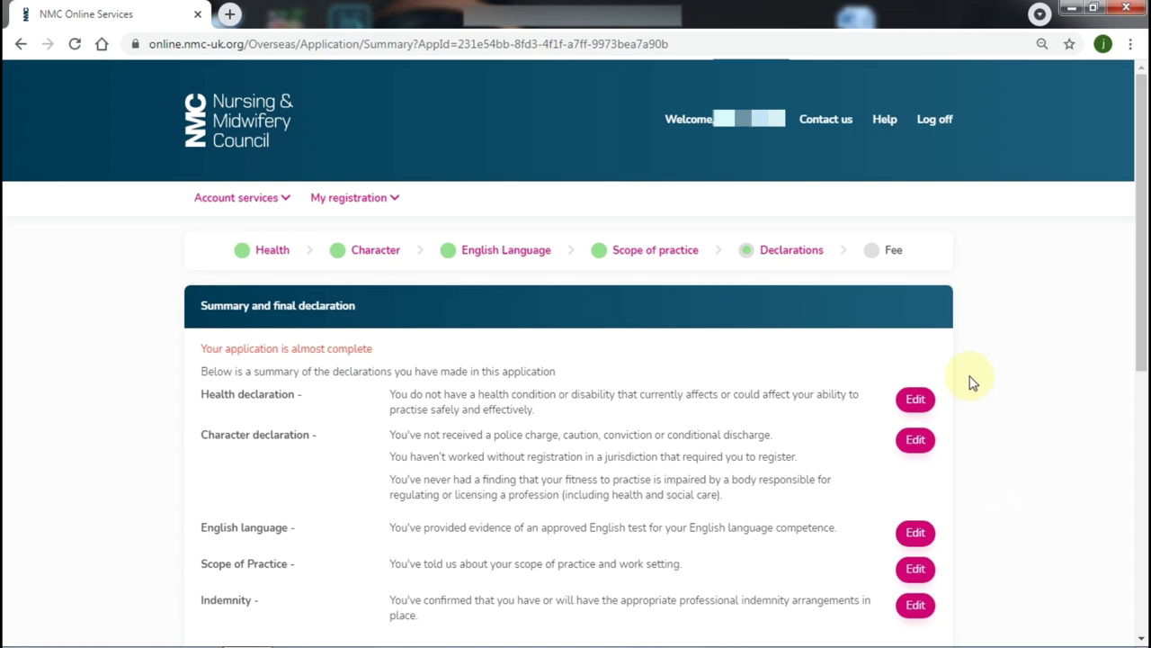
drag(1141, 139, 1136, 187)
scroll(1134, 227, down, 1)
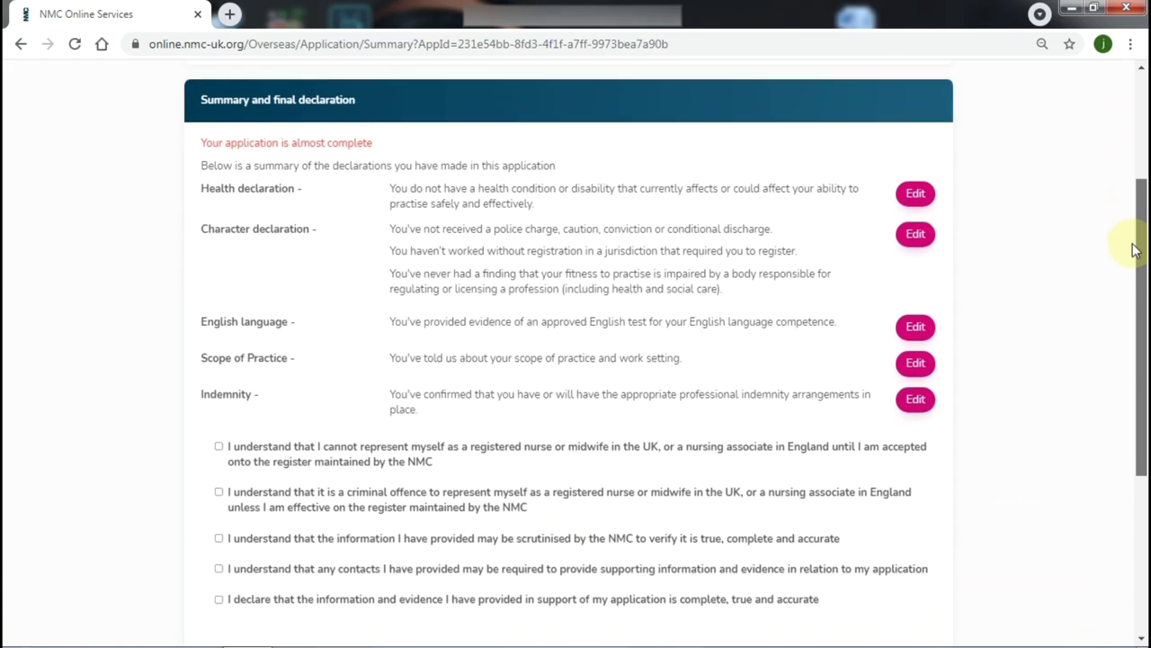
scroll(1135, 272, down, 1)
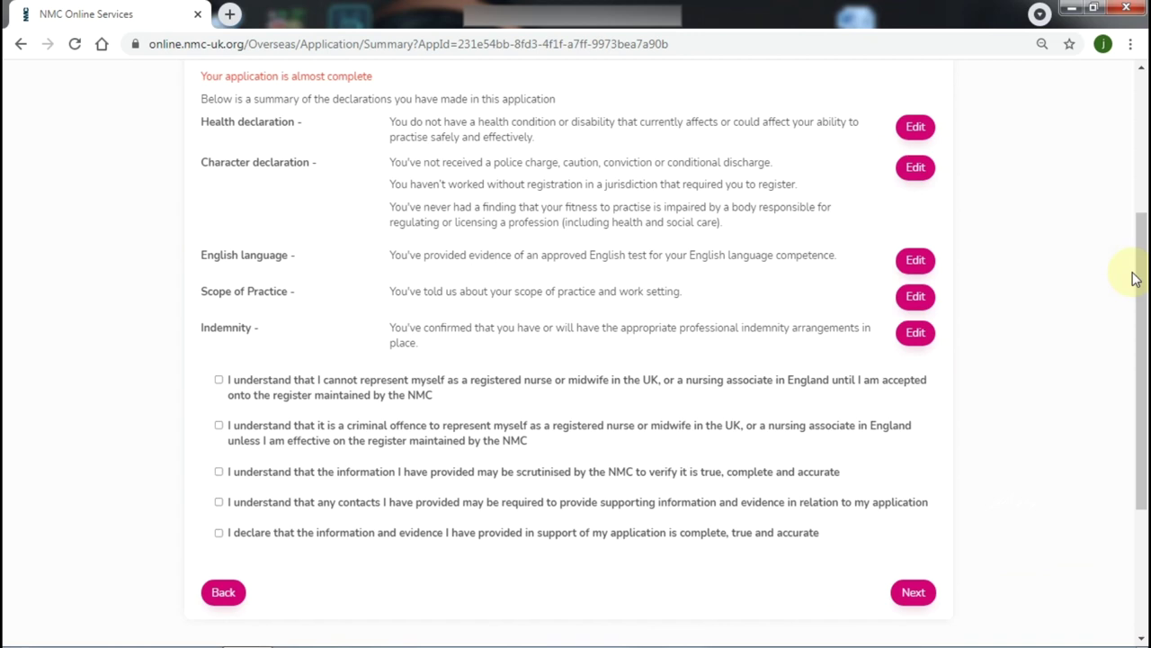
click(219, 380)
click(219, 425)
click(219, 474)
click(217, 505)
click(219, 532)
click(913, 595)
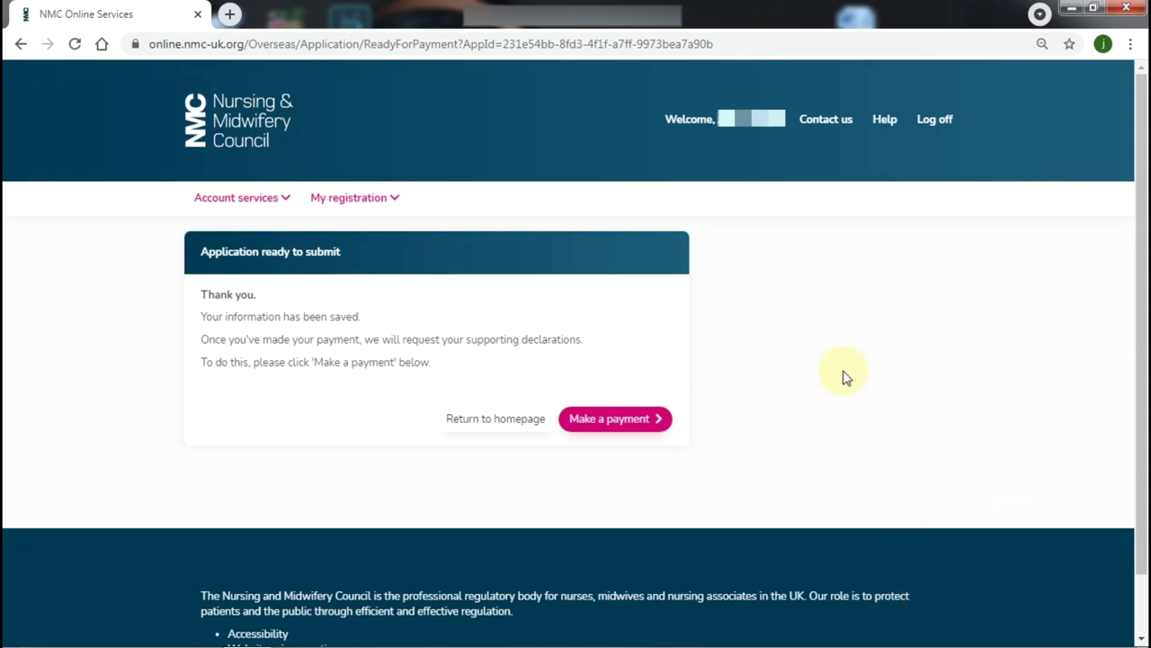
- Make and confirm the card payment for the application, and return to the homepage to review the adult initial registration progress tracker
click(627, 423)
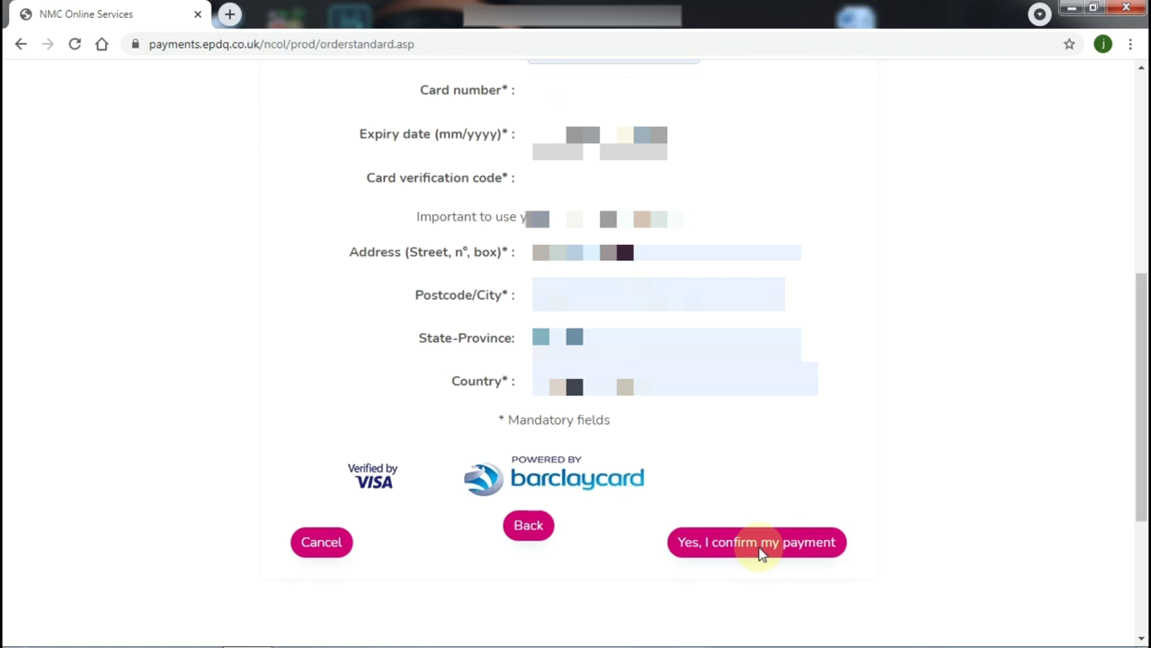
click(757, 544)
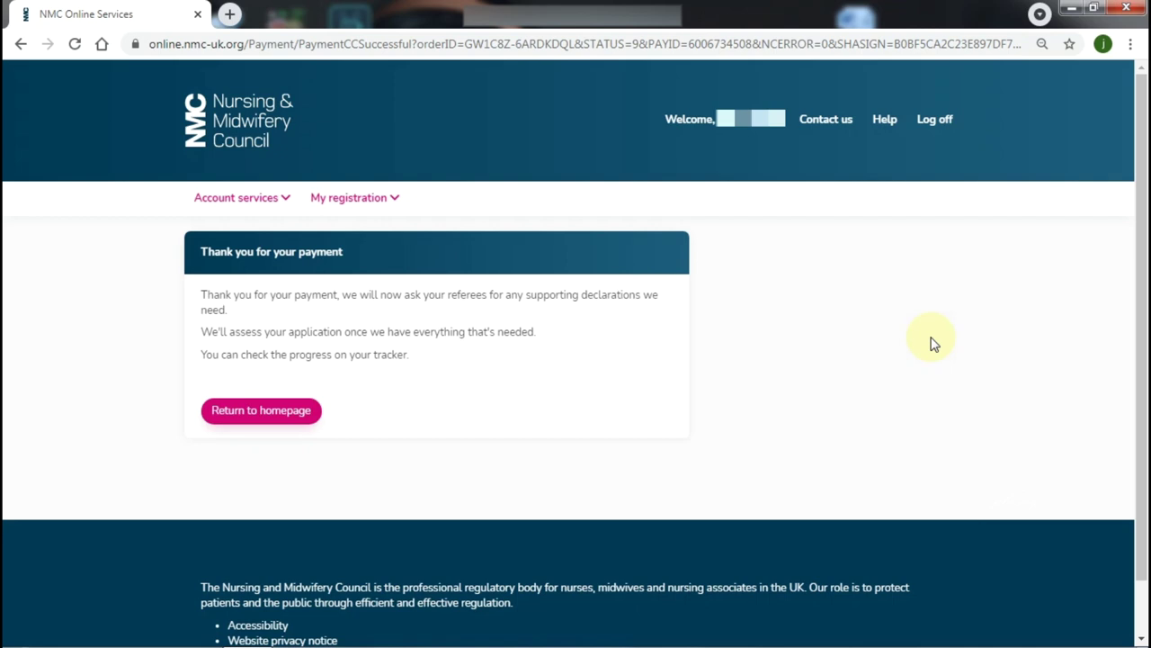
click(278, 419)
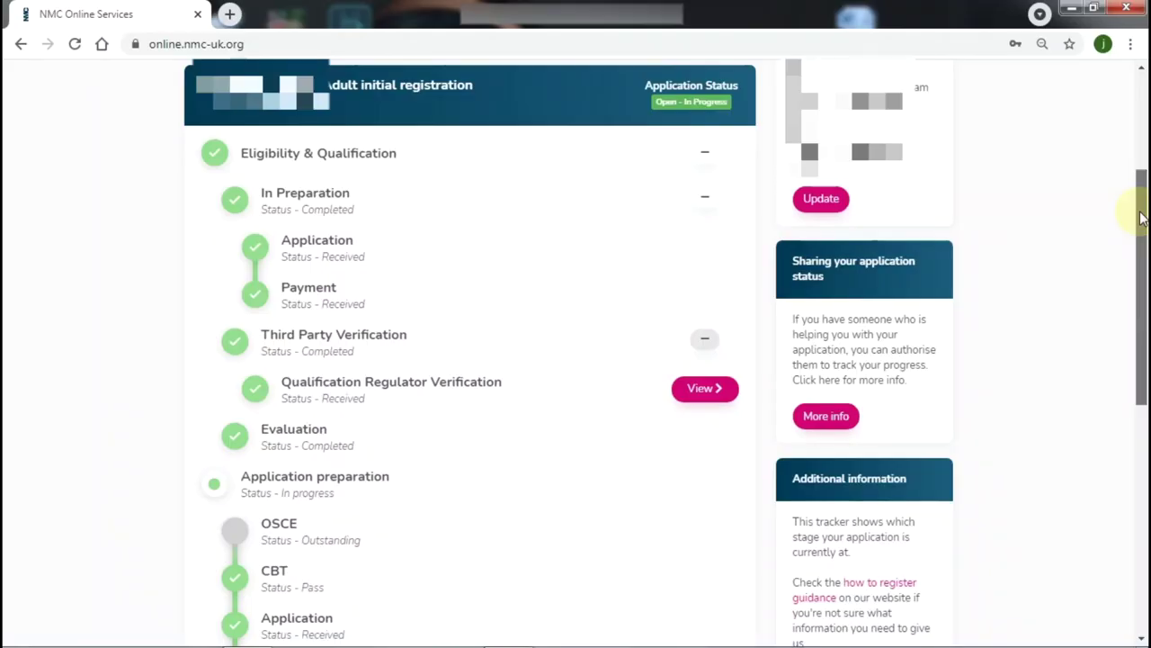
drag(1139, 211, 1128, 407)
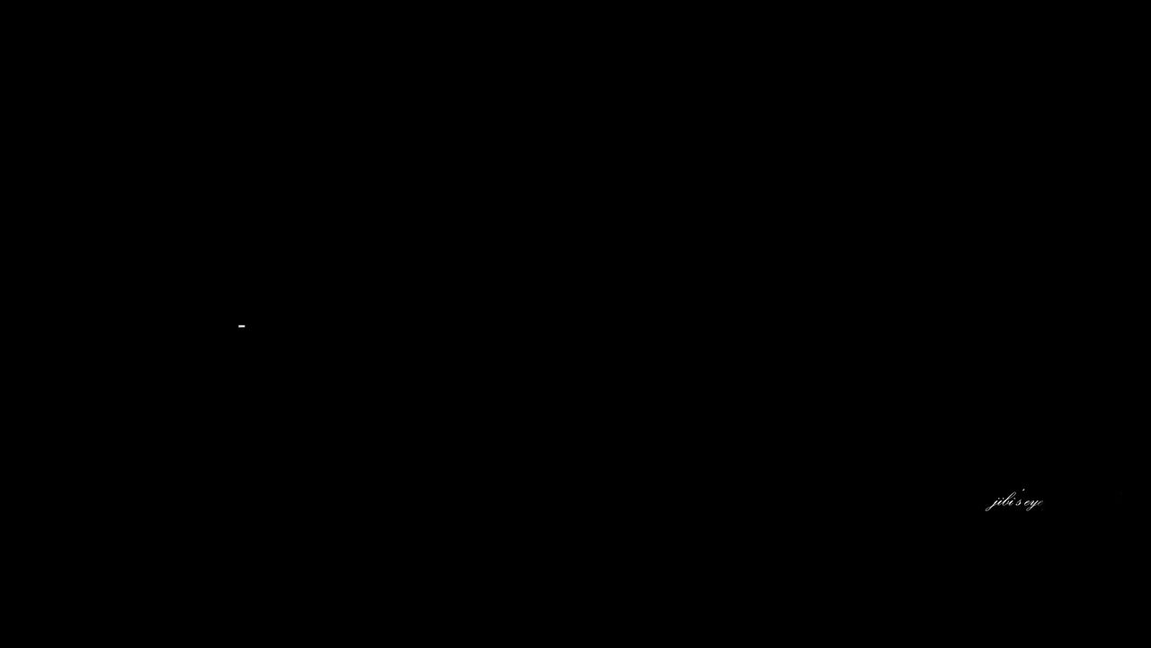